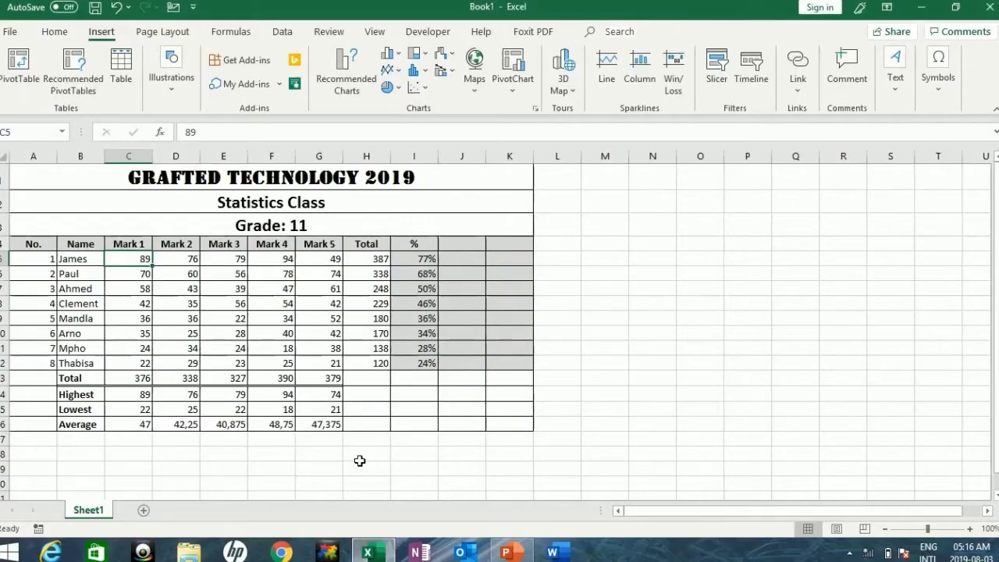
click(359, 457)
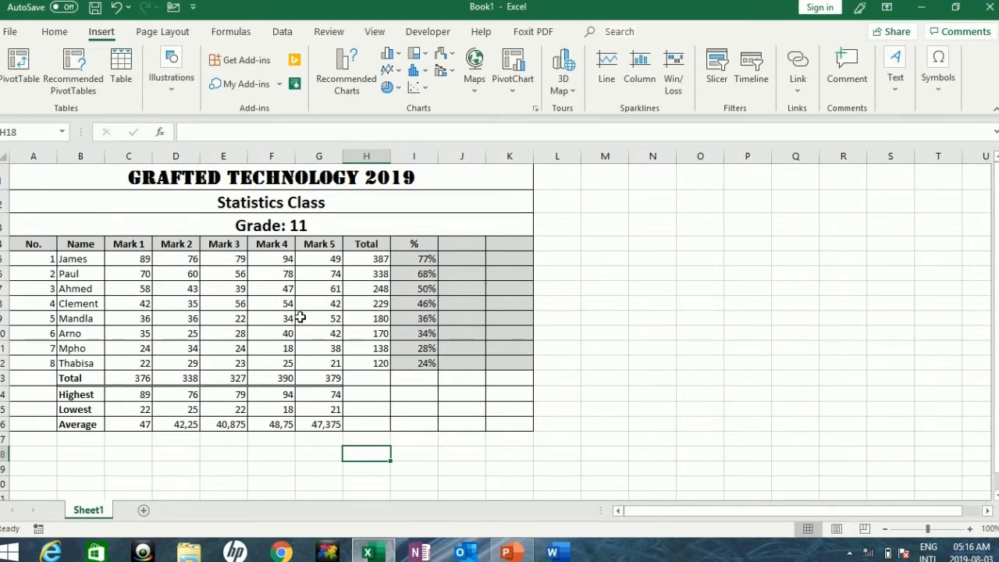
click(241, 290)
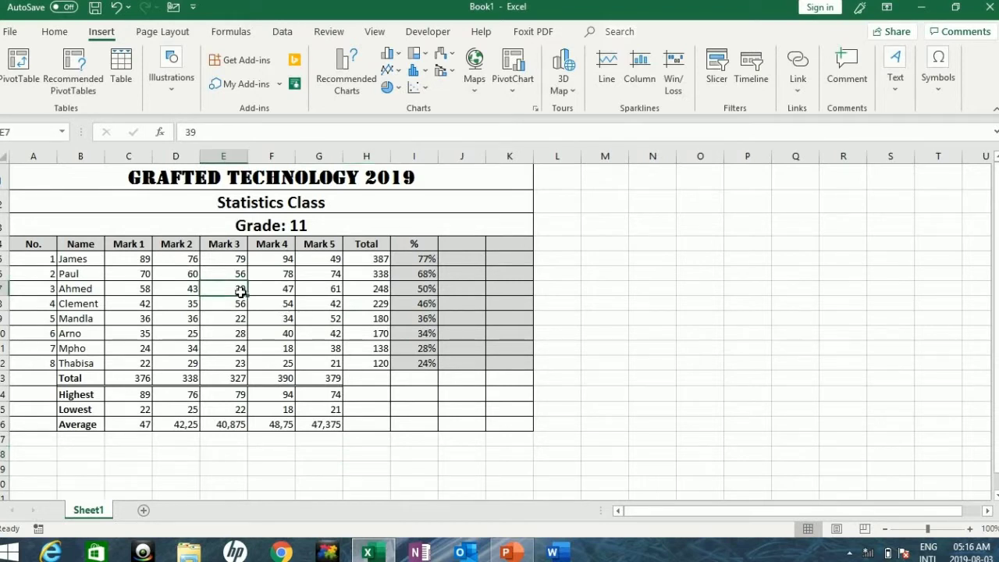
click(128, 246)
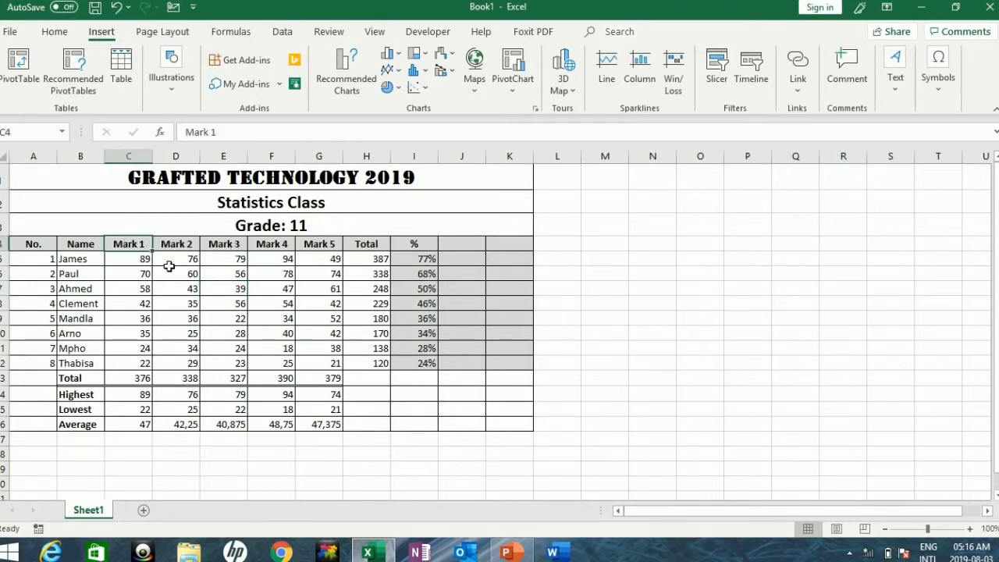
click(86, 286)
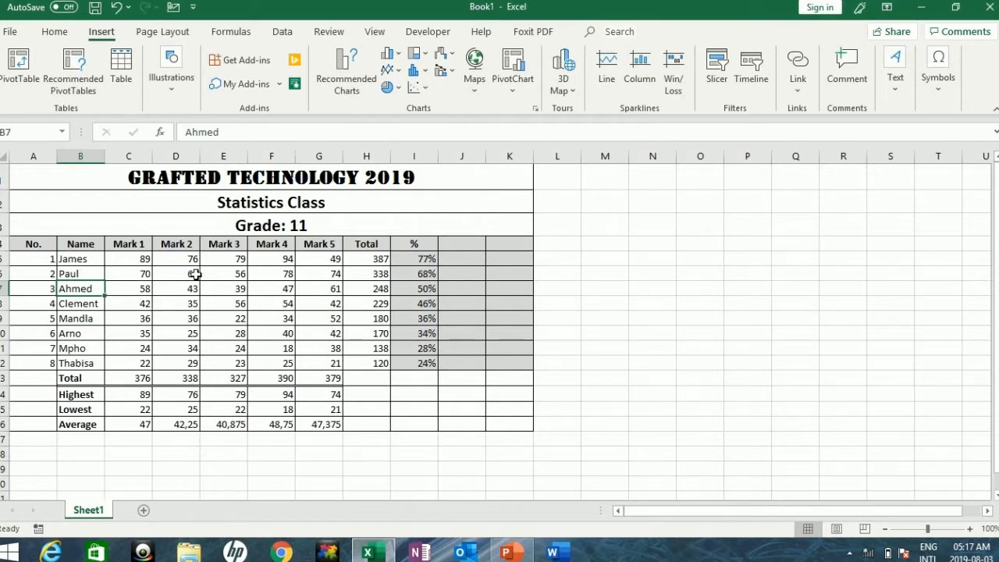
Insert a 2-D clustered column chart from the names and Mark 1 to Mark 3 for the first four students, B4:E8.
click(80, 245)
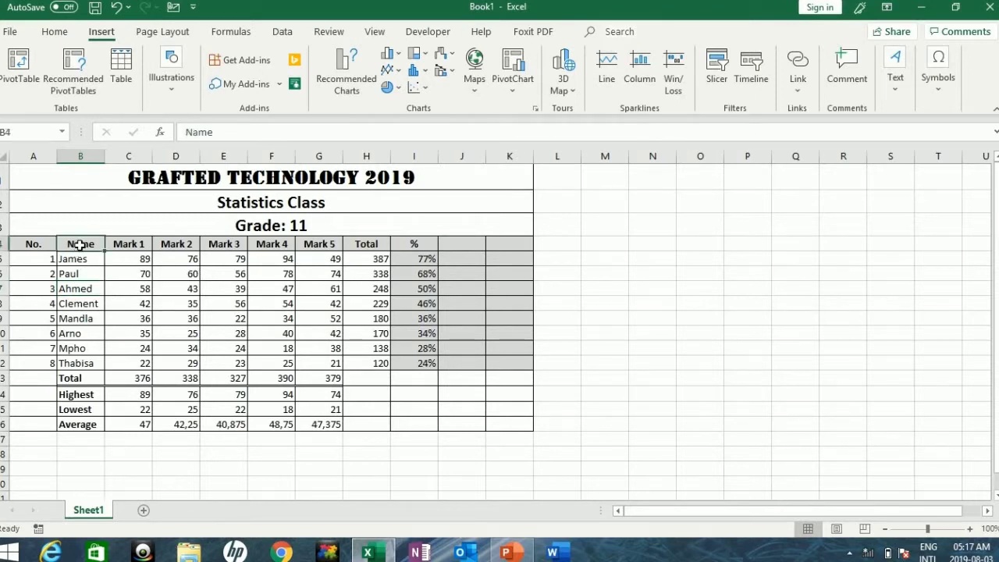
drag(80, 245, 234, 314)
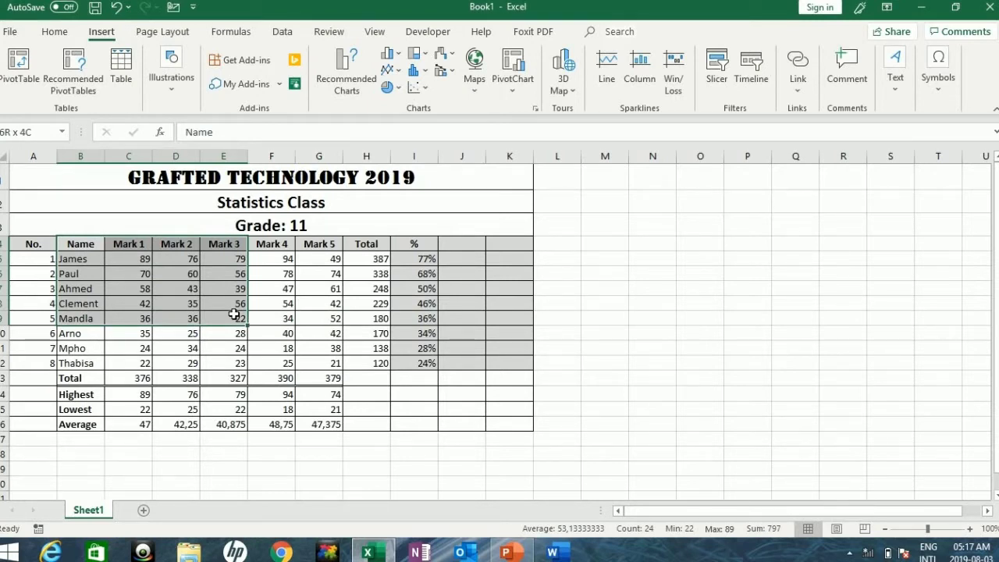
drag(234, 314, 237, 306)
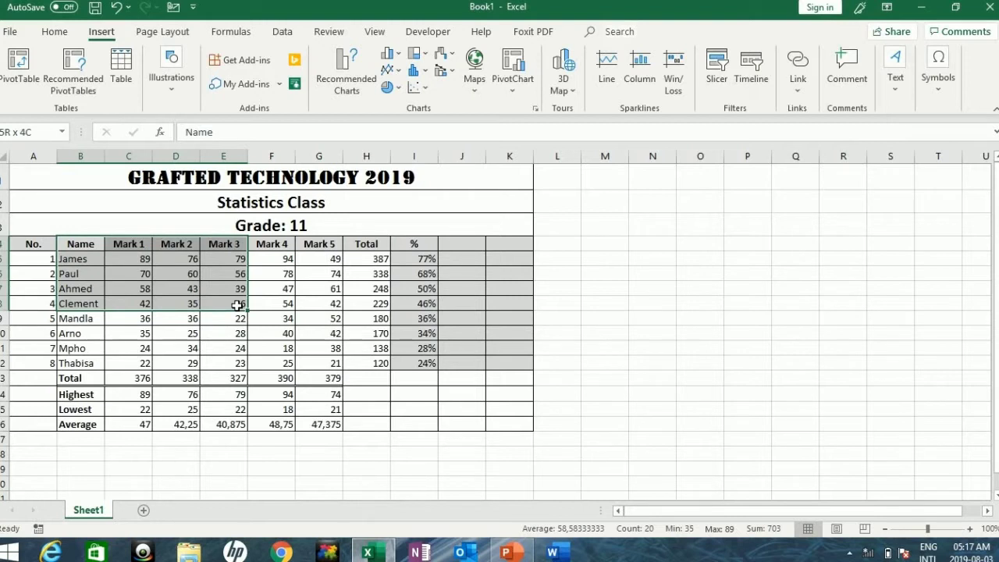
drag(237, 305, 237, 306)
click(397, 61)
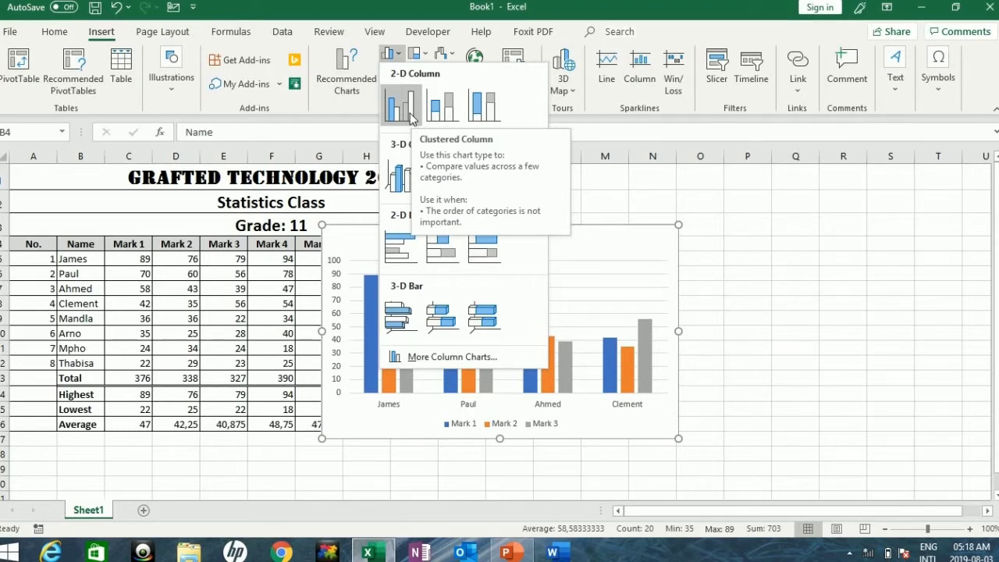
click(410, 115)
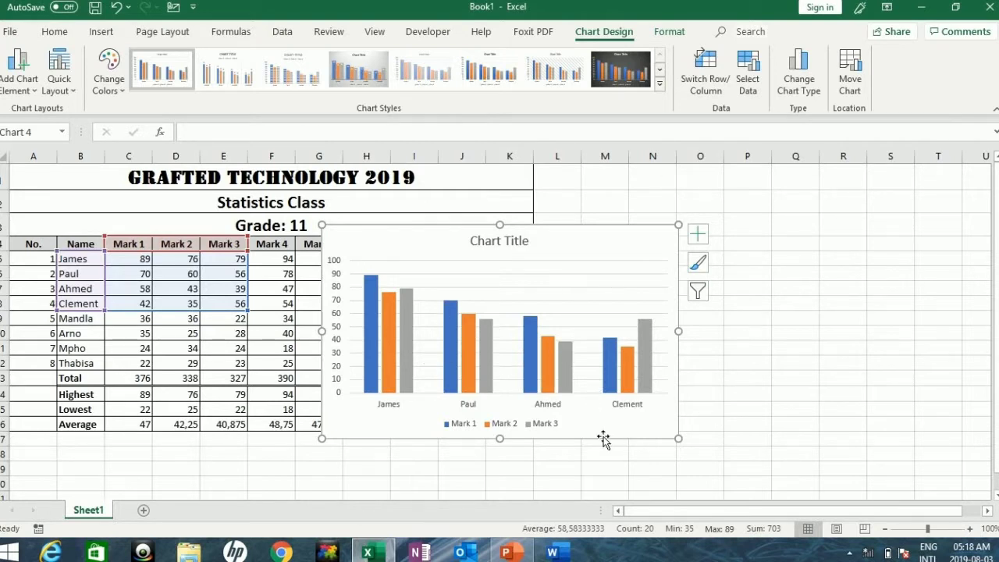
Place the legend on the right side of the column chart.
click(970, 529)
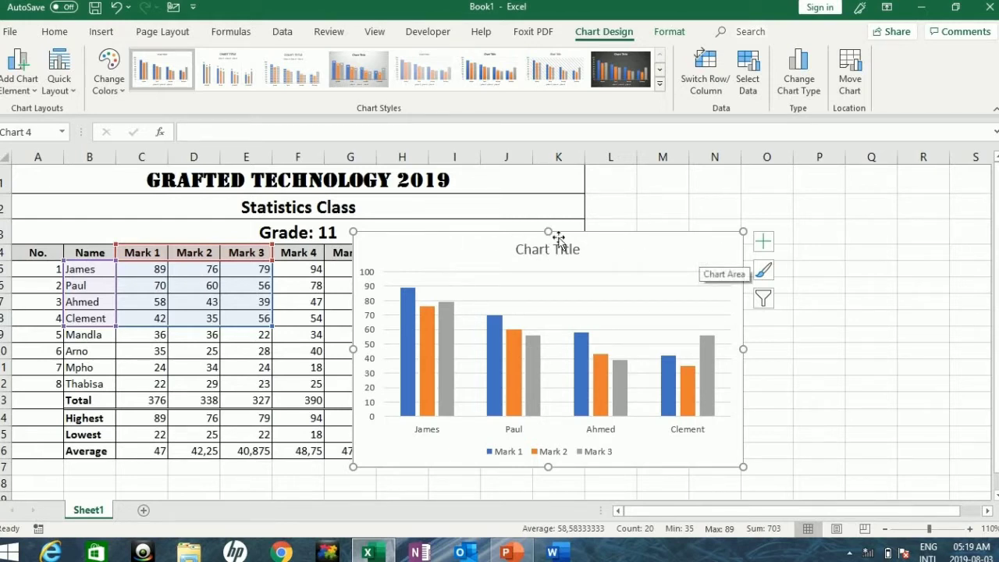
click(778, 341)
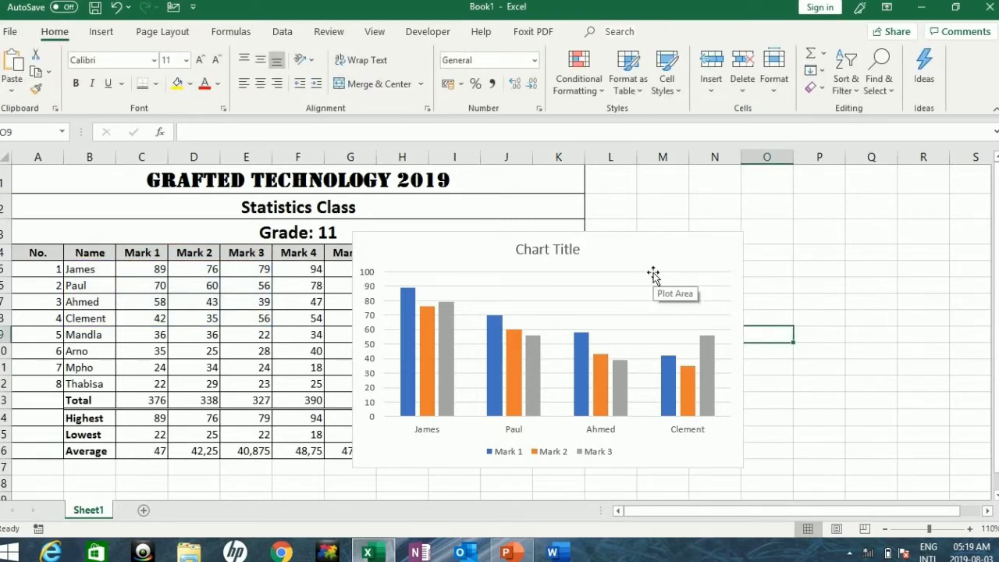
click(715, 248)
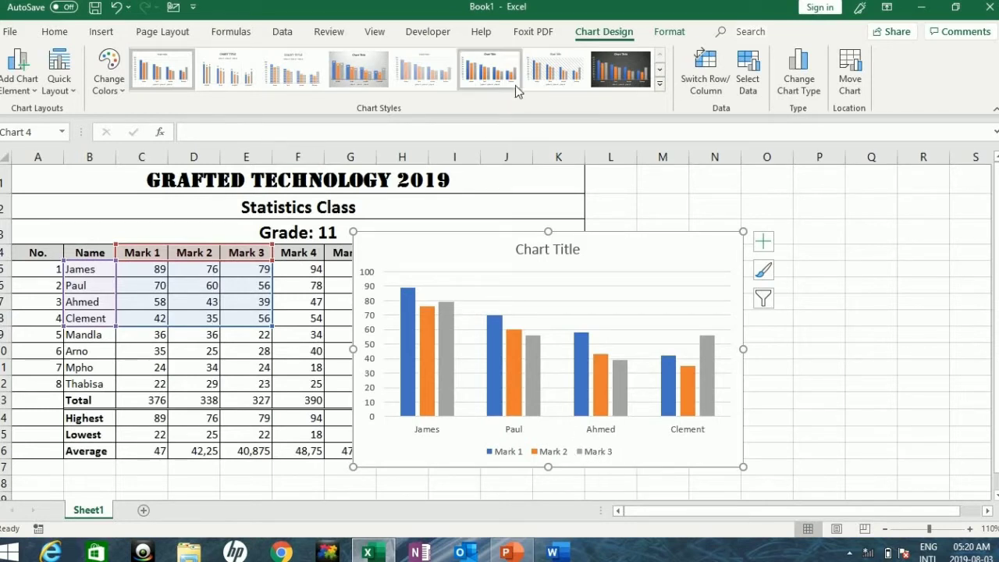
click(33, 95)
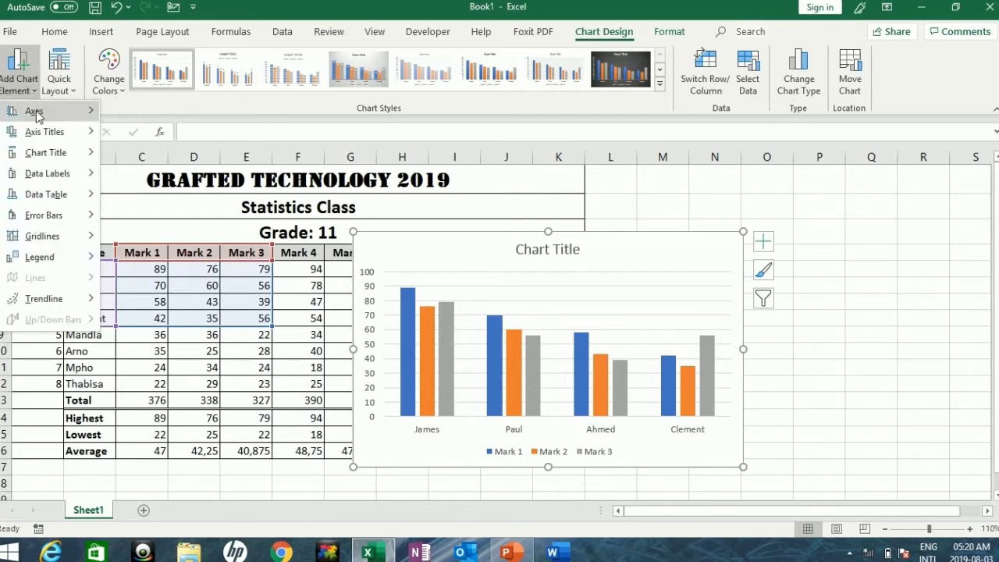
mouse_move(47, 259)
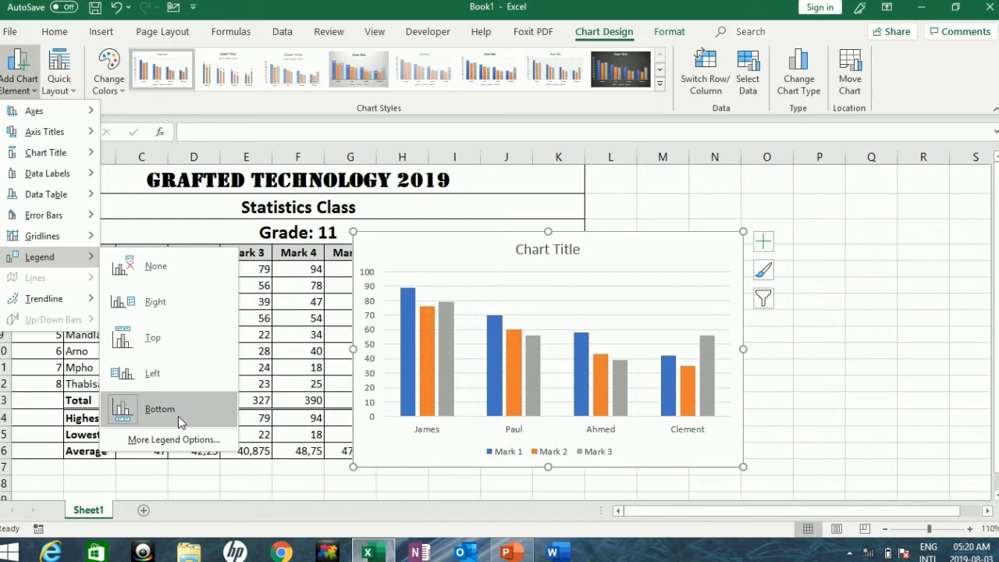
click(168, 304)
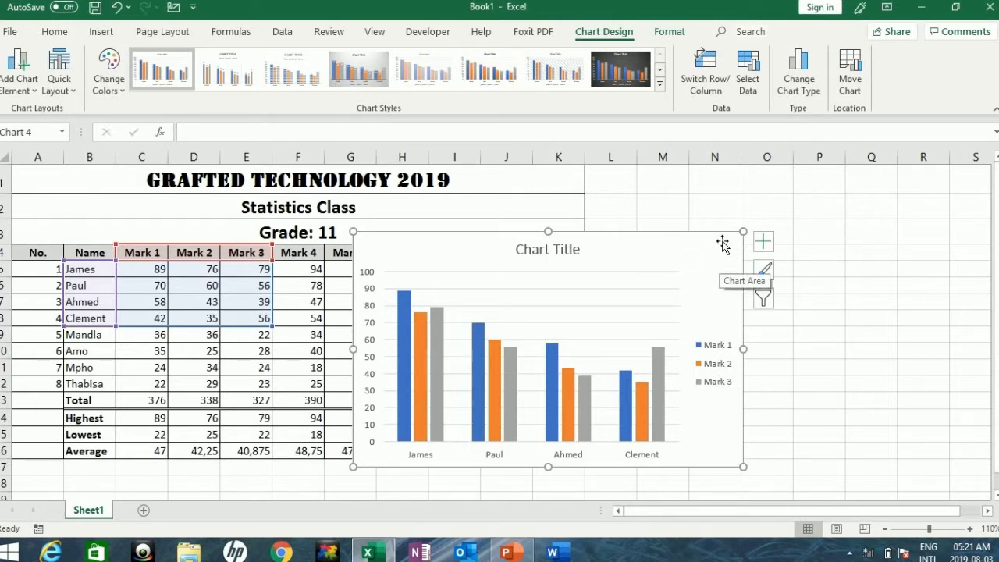
click(811, 340)
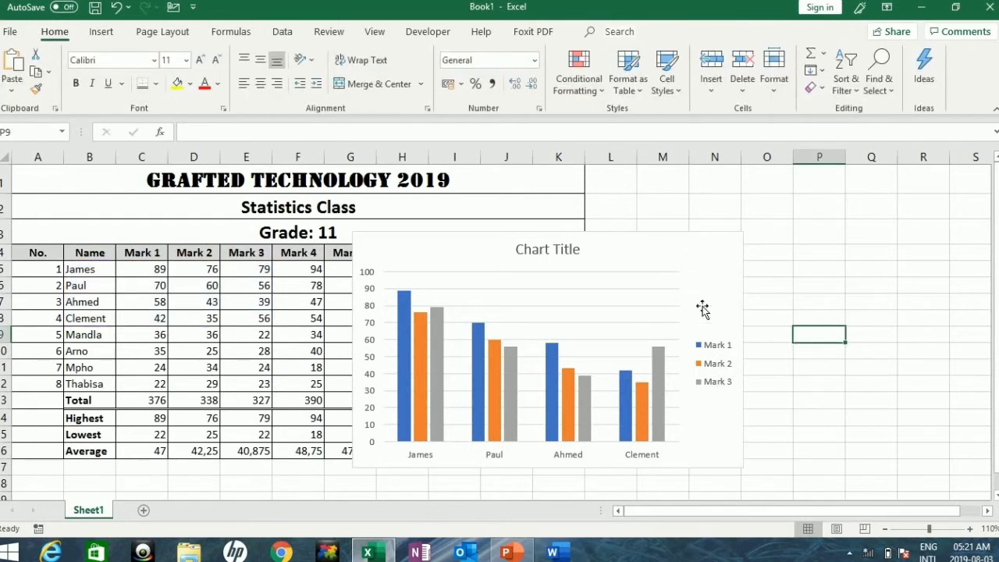
Move the chart to a new chart sheet named Best Four.
click(721, 247)
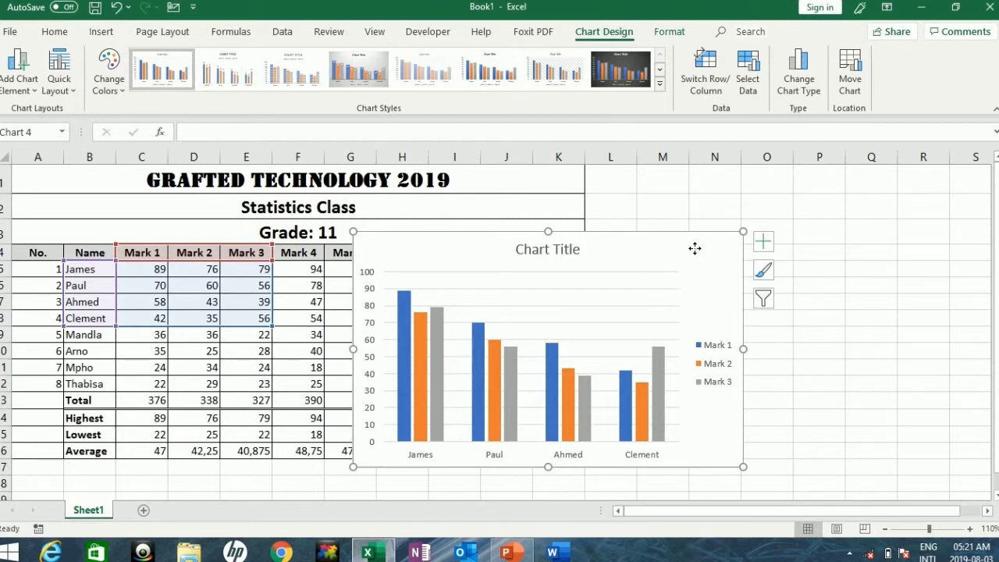
mouse_move(695, 248)
mouse_down()
mouse_move(716, 232)
mouse_move(707, 239)
mouse_move(665, 206)
mouse_move(639, 230)
mouse_move(580, 229)
mouse_move(582, 248)
mouse_move(576, 242)
mouse_move(705, 248)
mouse_move(729, 236)
mouse_move(712, 243)
mouse_up()
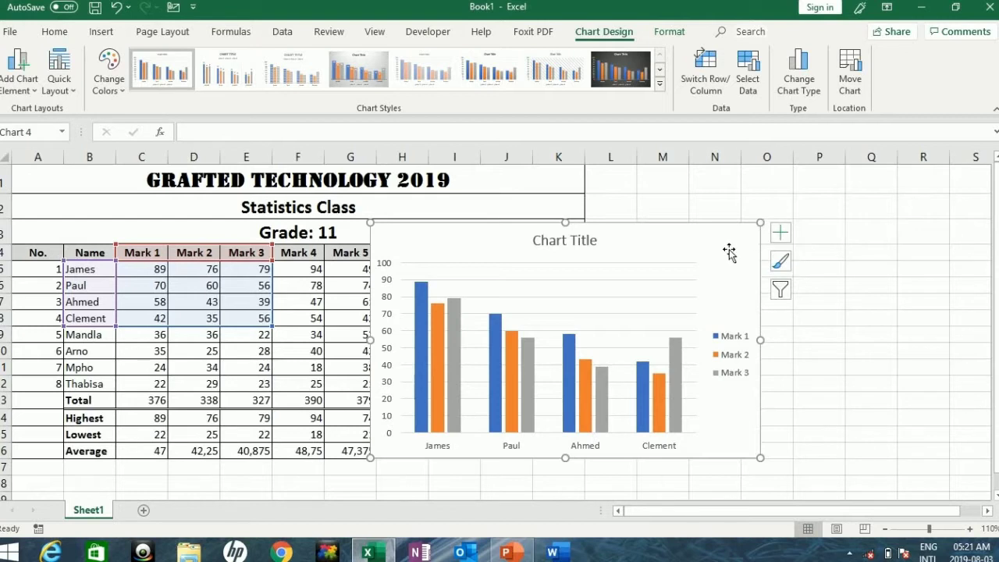
click(853, 84)
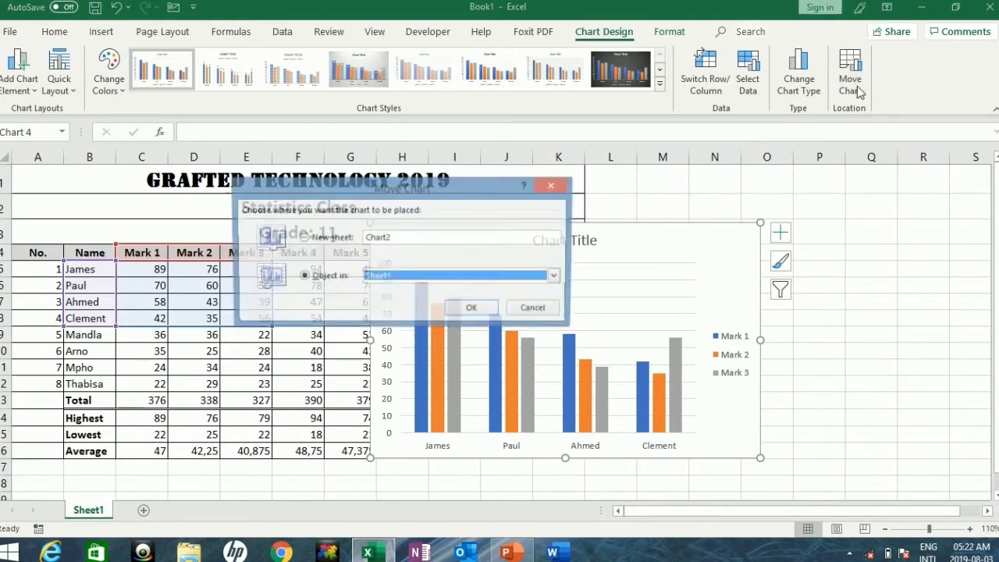
click(304, 239)
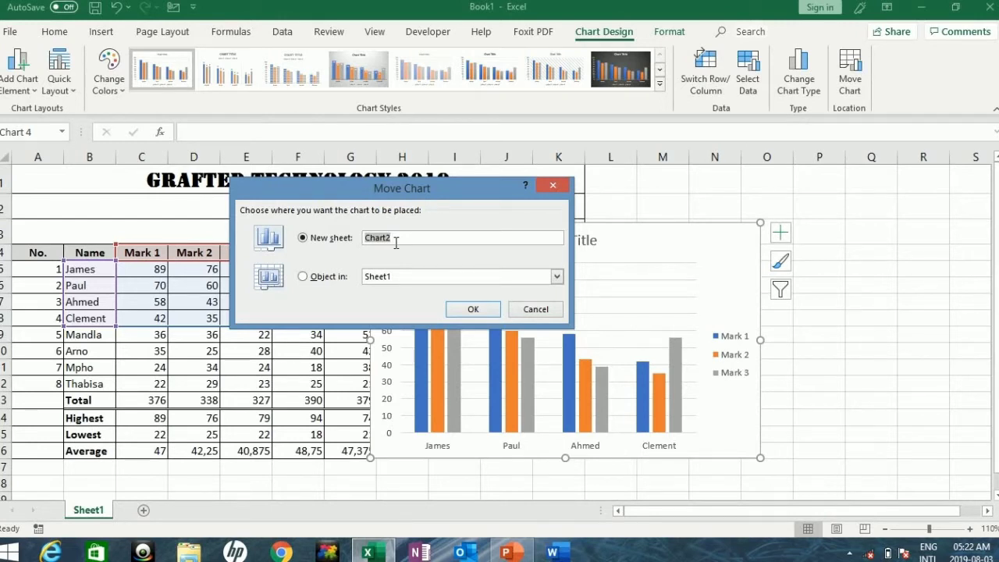
text(Best Four)
click(476, 312)
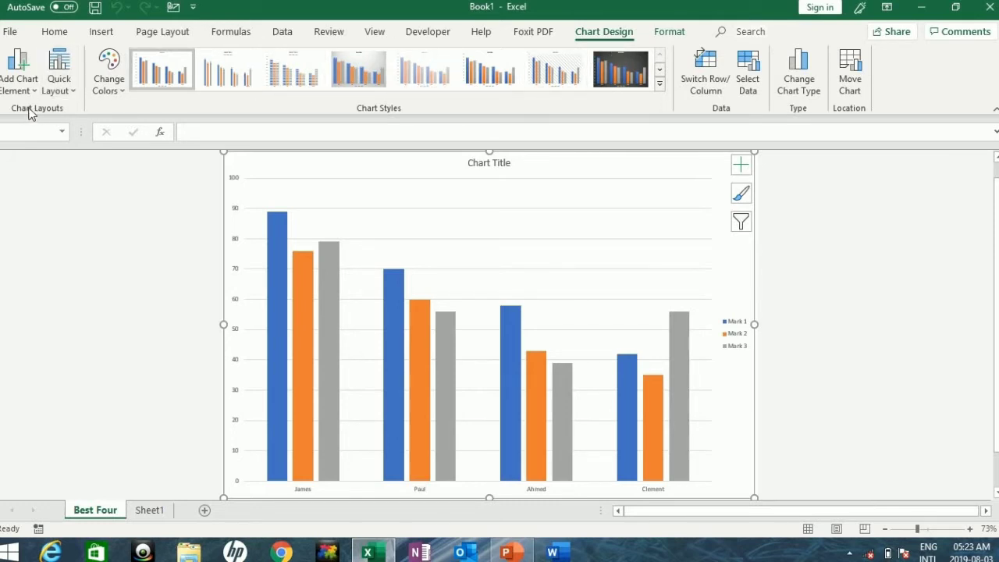
Apply the first quick layout to the chart on the Best Four sheet.
click(76, 95)
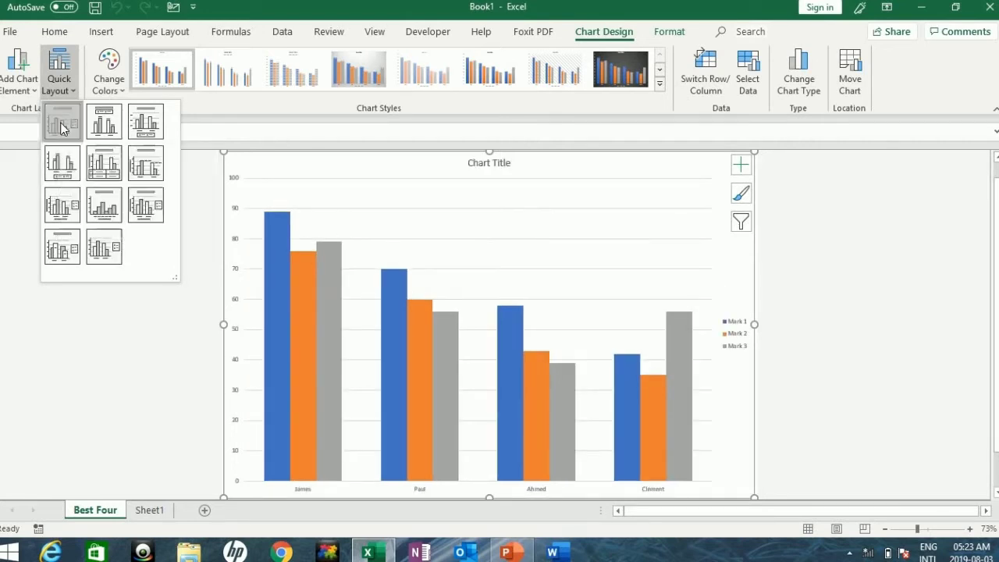
click(62, 127)
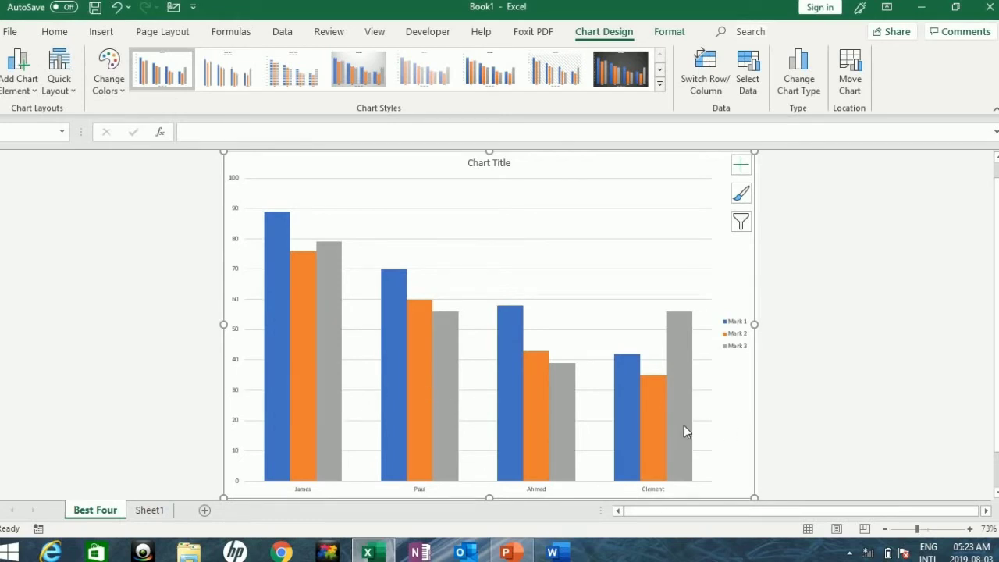
scroll(807, 363, up, 1)
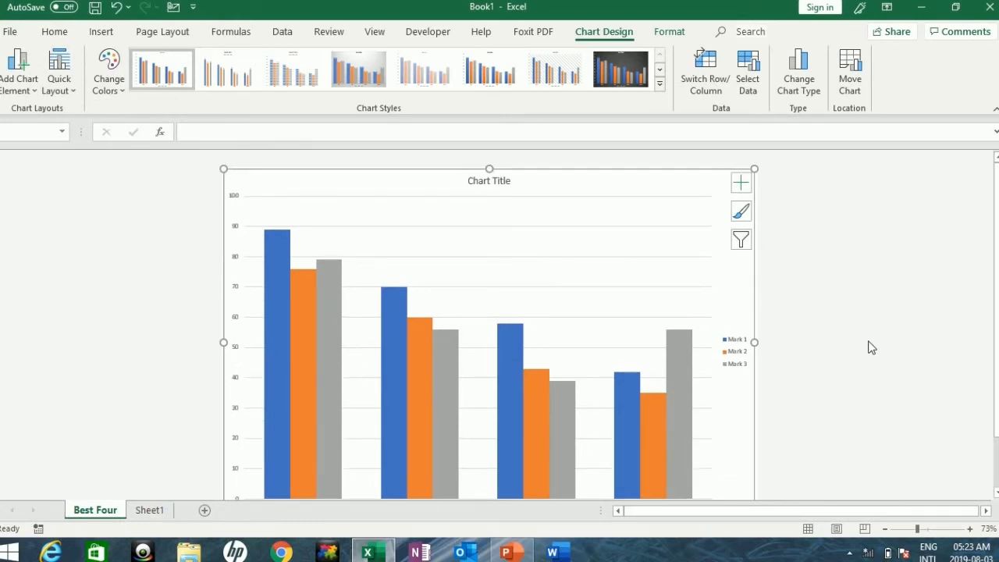
scroll(869, 342, down, 2)
scroll(869, 342, up, 2)
scroll(869, 342, down, 2)
scroll(869, 342, up, 2)
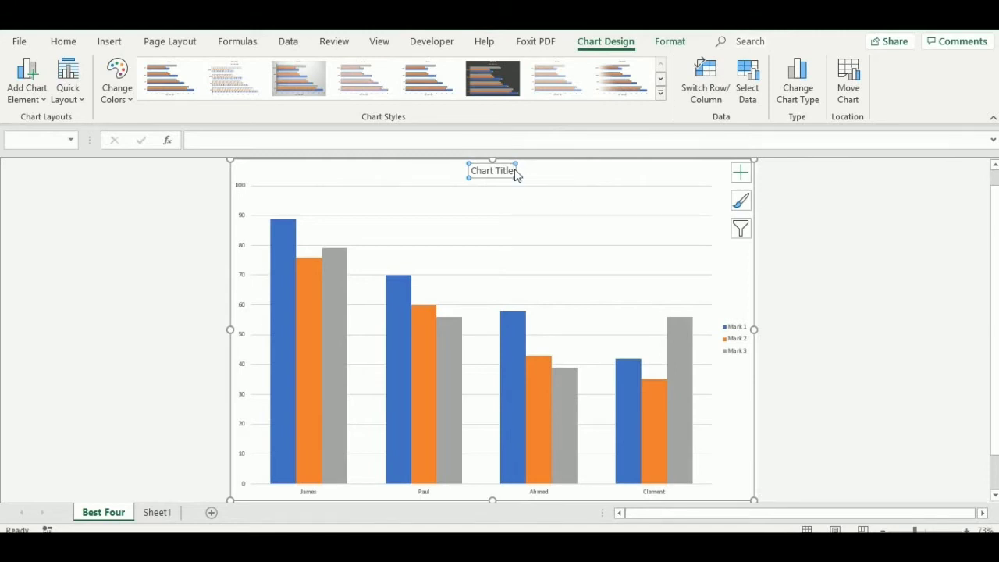
Replace the placeholder chart title with Best Four.
click(455, 145)
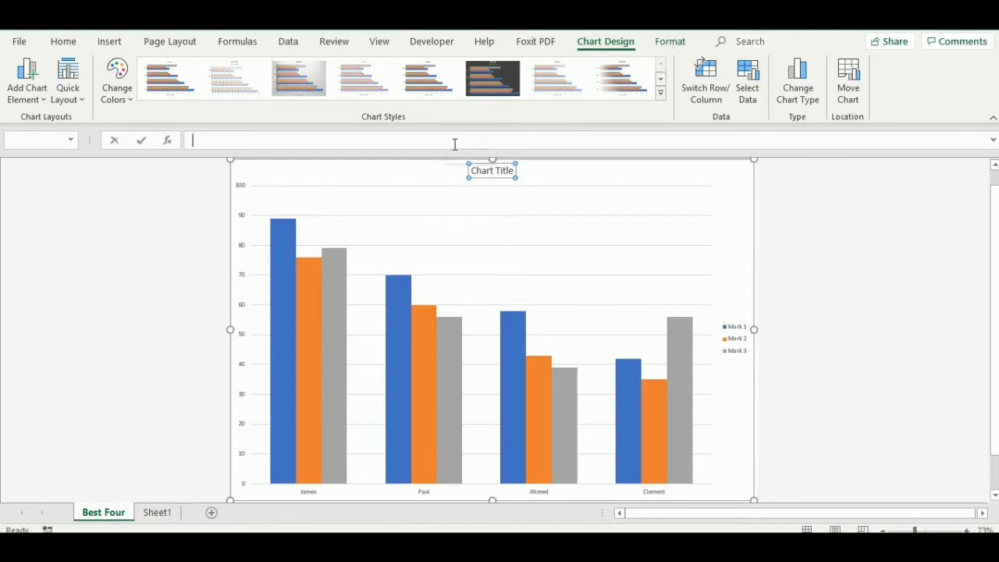
text(Be)
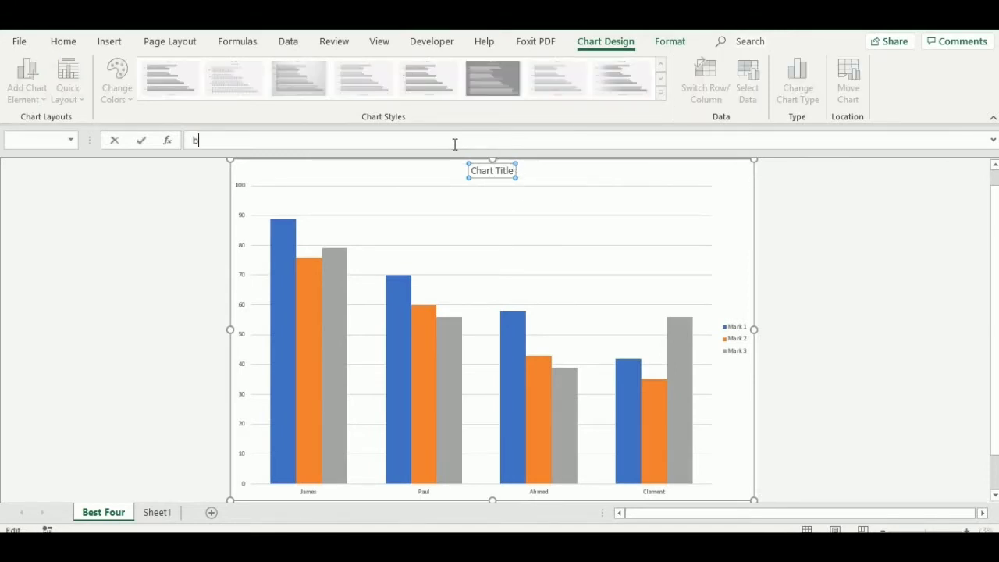
key(BackSpace)
key(BackSpace)
text(Best Four)
key(Return)
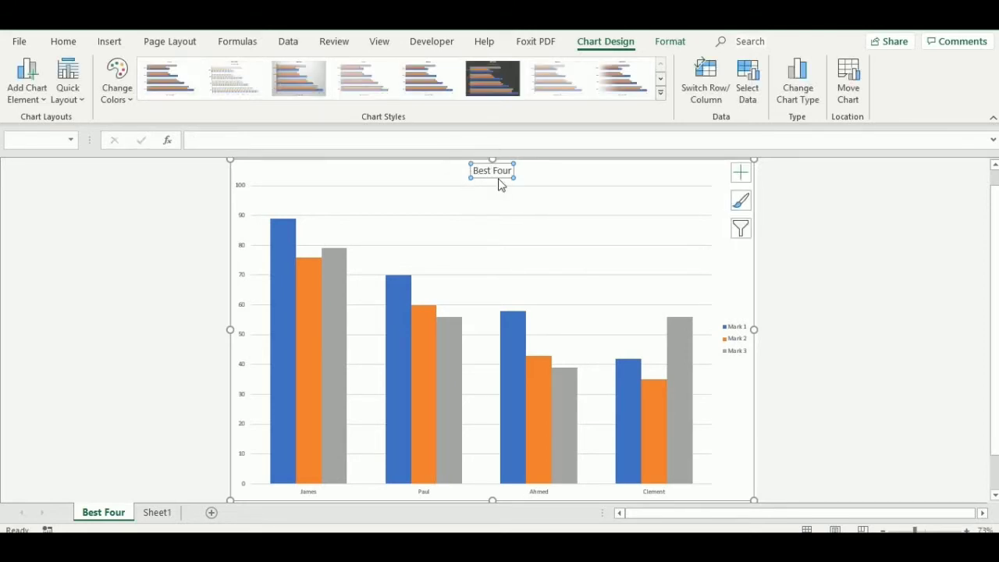
click(783, 236)
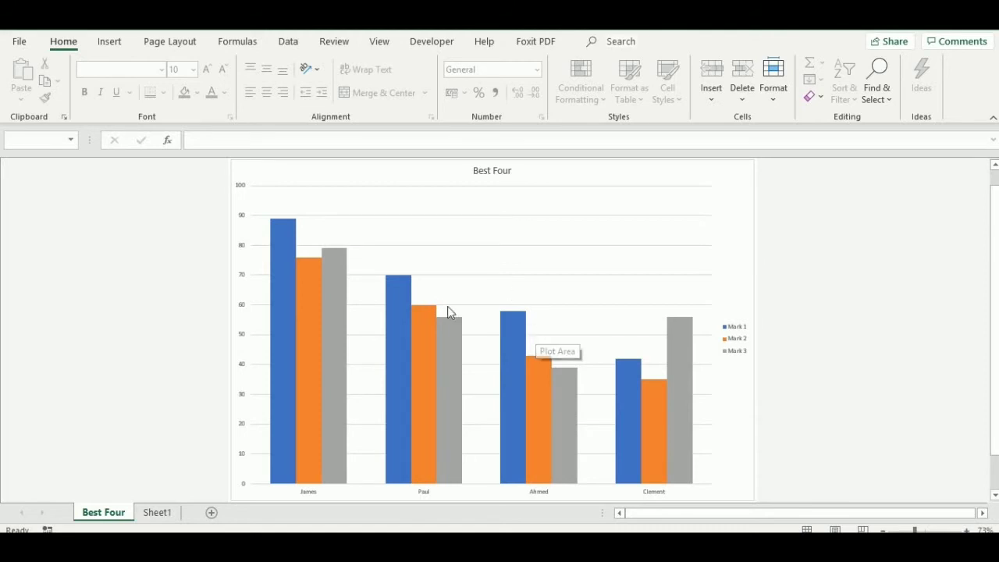
Switch the chart's rows and columns so the marks become the categories and the students become the series.
mouse_move(521, 341)
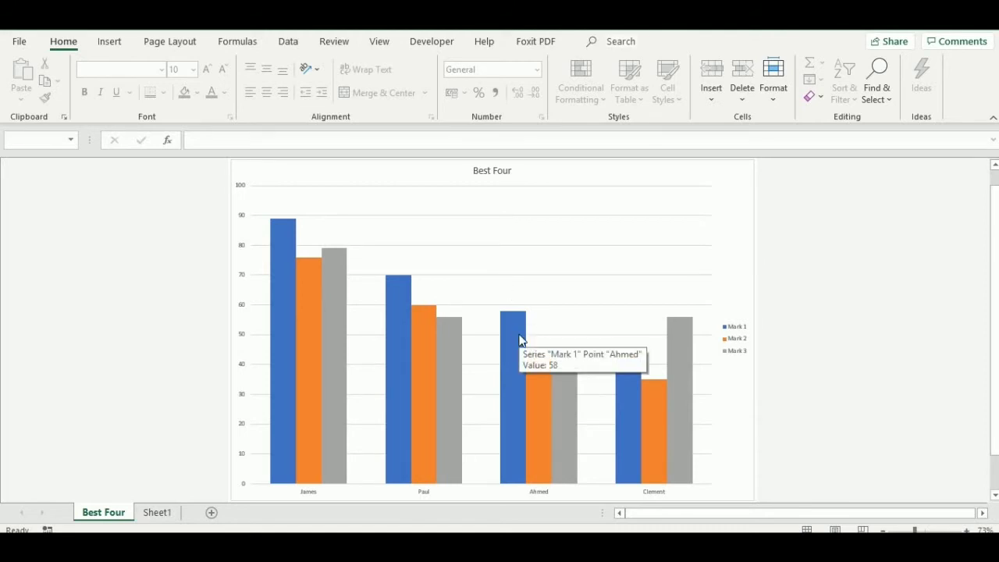
click(746, 180)
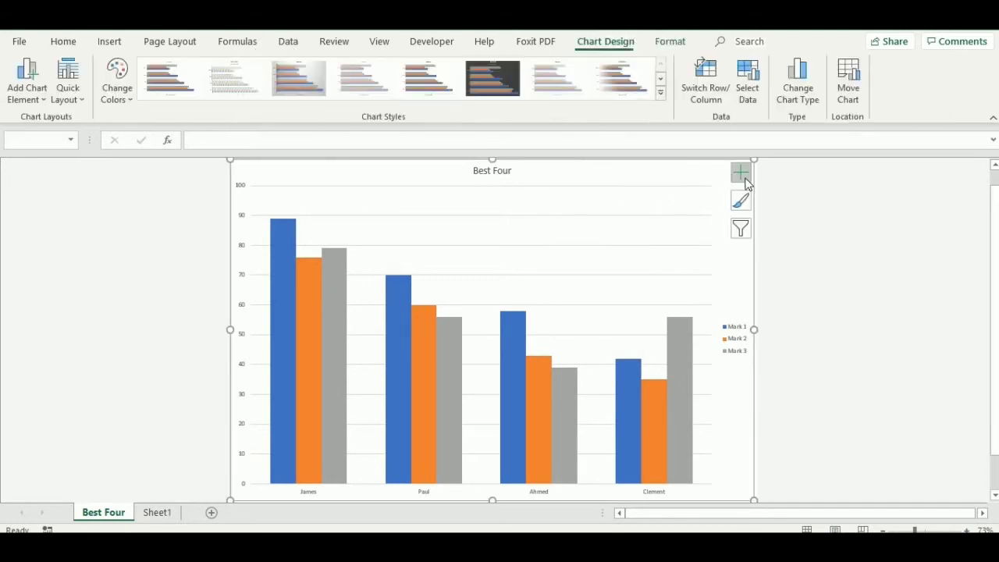
click(807, 209)
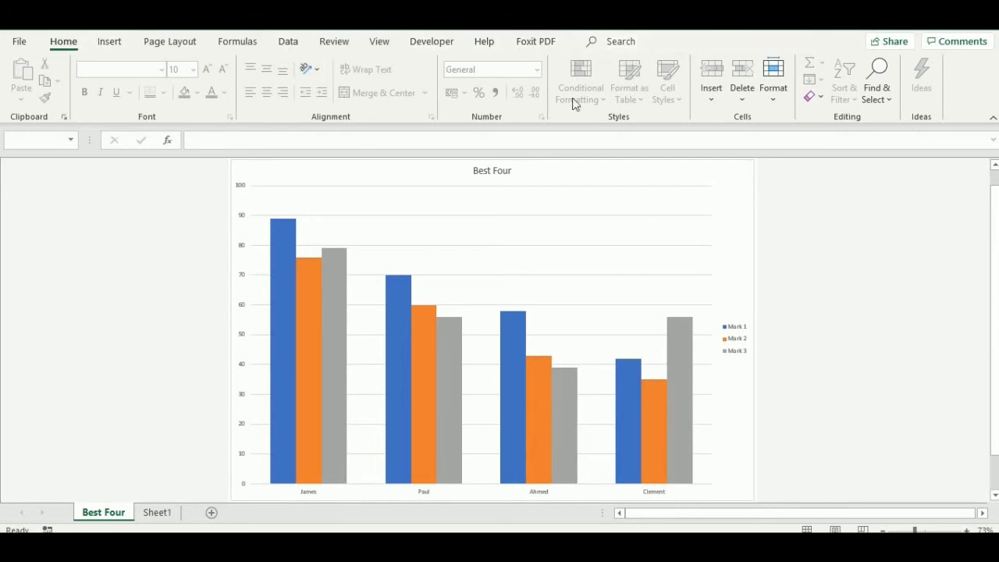
click(730, 177)
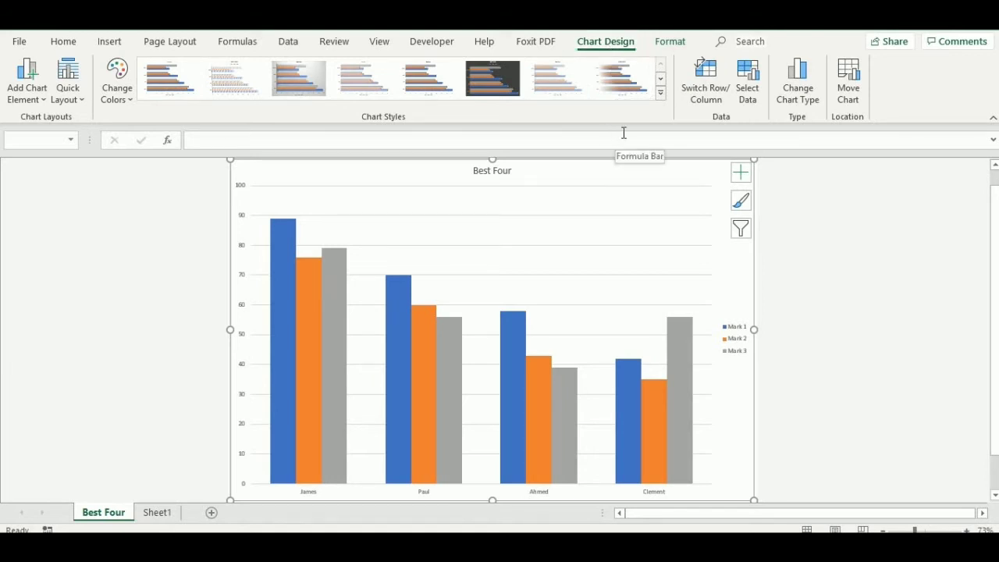
click(704, 110)
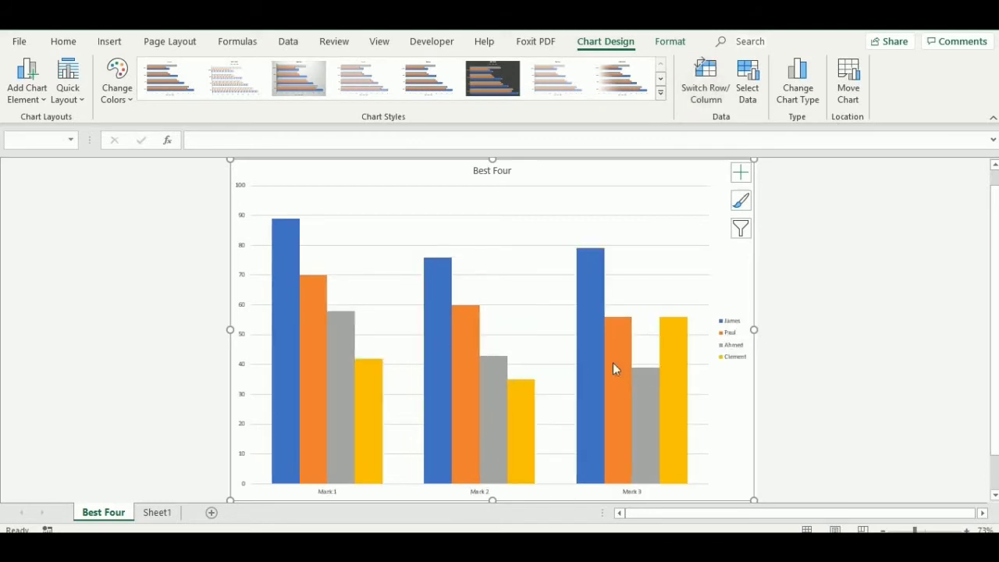
mouse_move(586, 352)
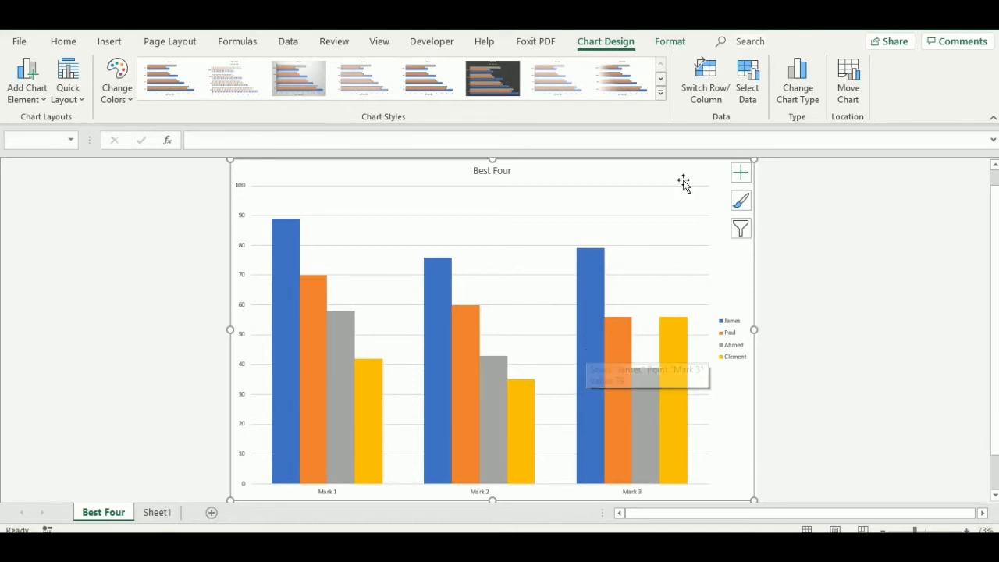
Switch the chart's rows and columns so the students become the categories and the marks become the series.
click(709, 101)
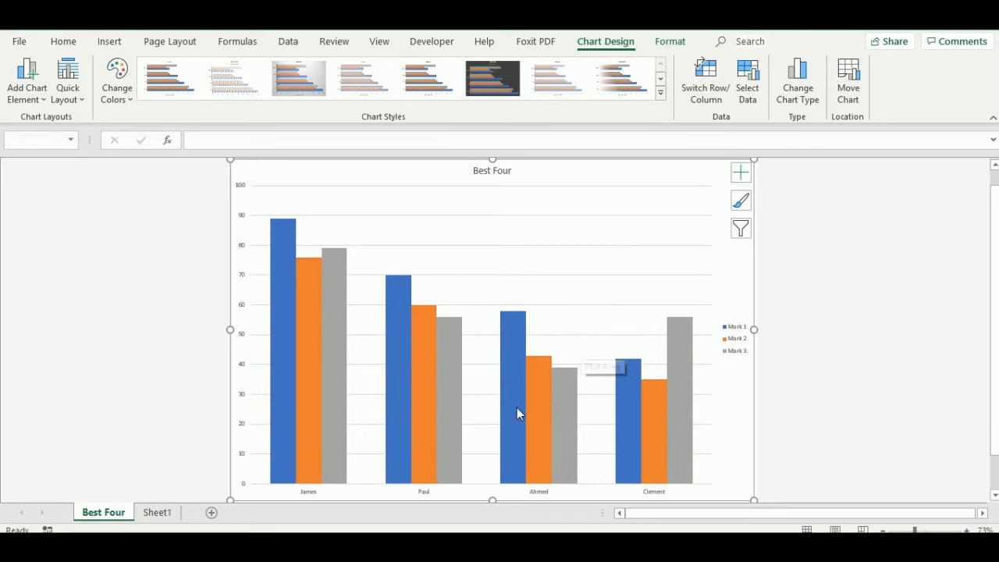
mouse_move(518, 407)
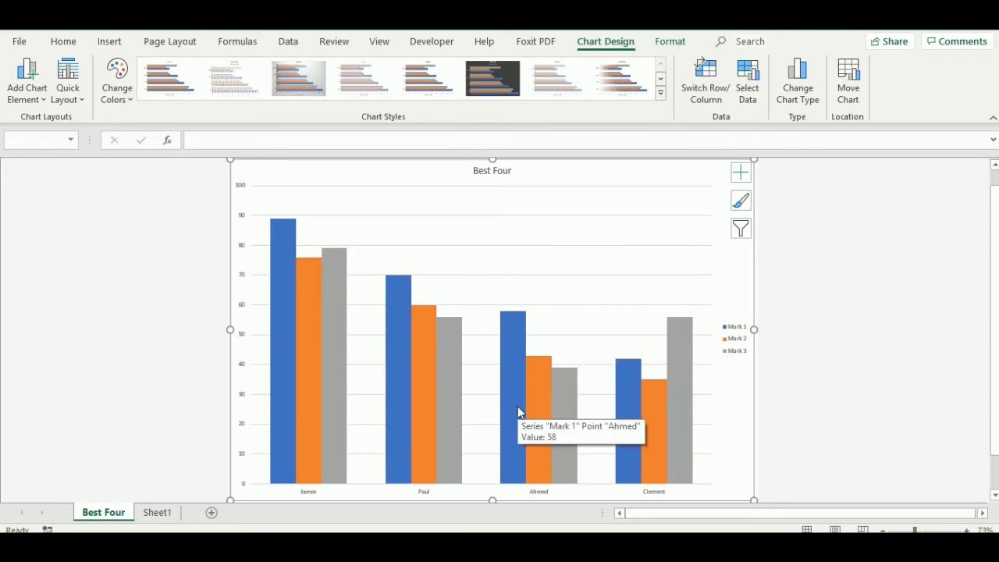
click(787, 237)
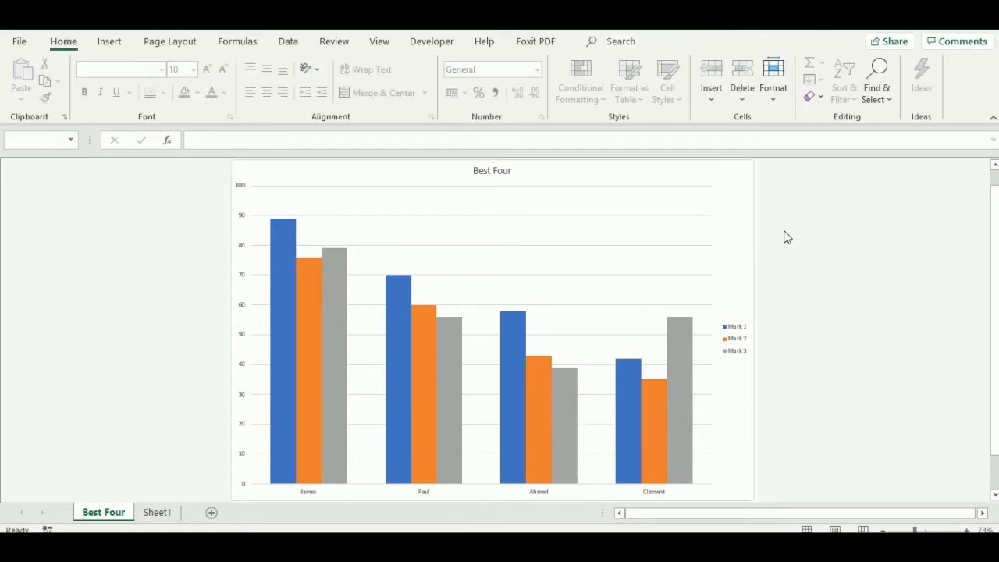
key(XF86AudioRaiseVolume)
Apply the eighth chart style, with a dark background, to the Best Four column chart.
click(699, 177)
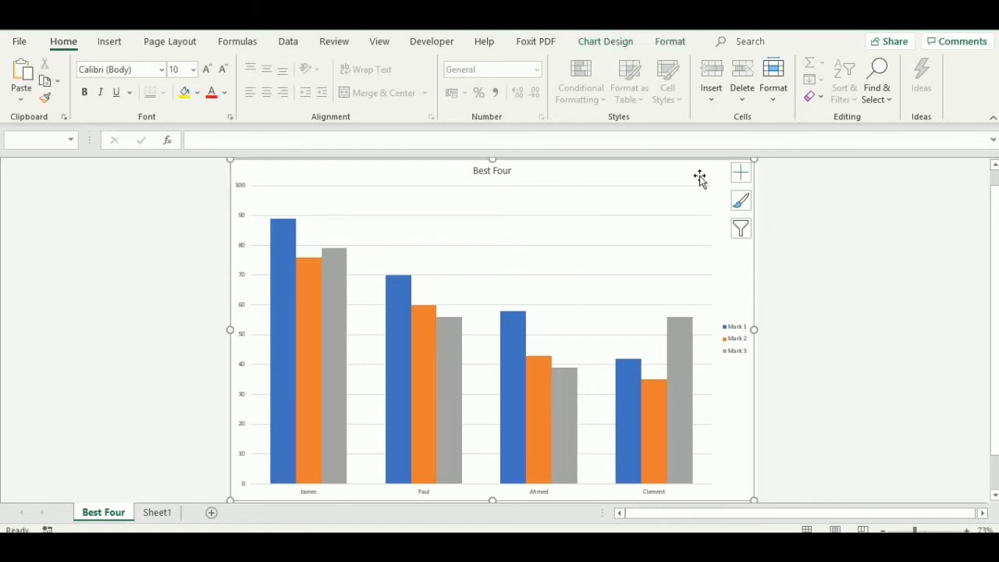
click(613, 43)
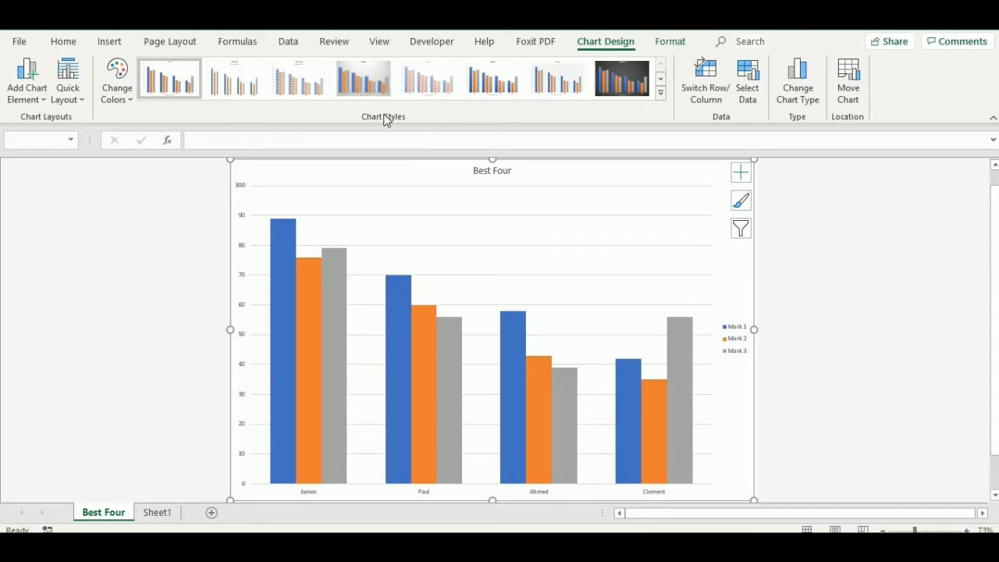
click(661, 93)
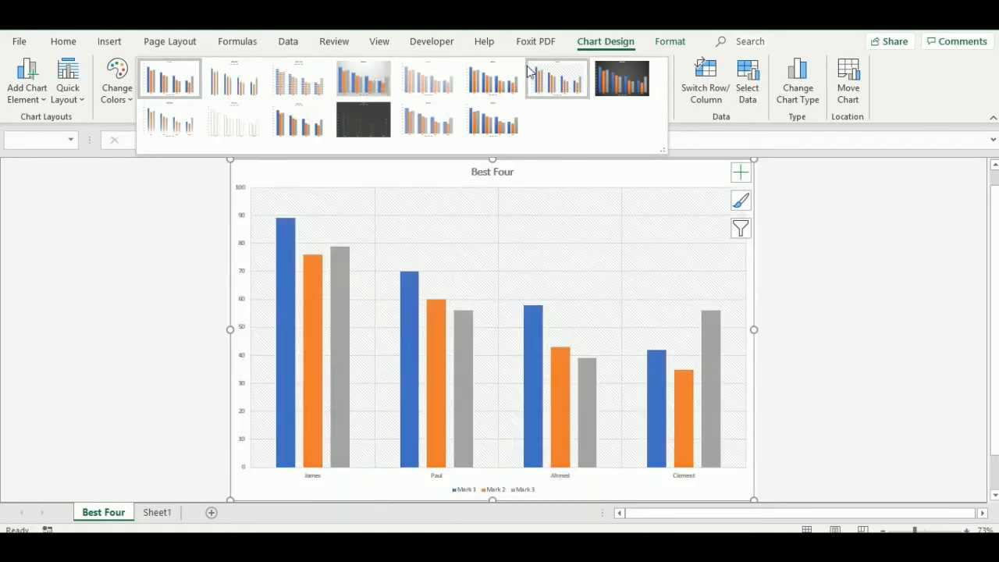
click(626, 89)
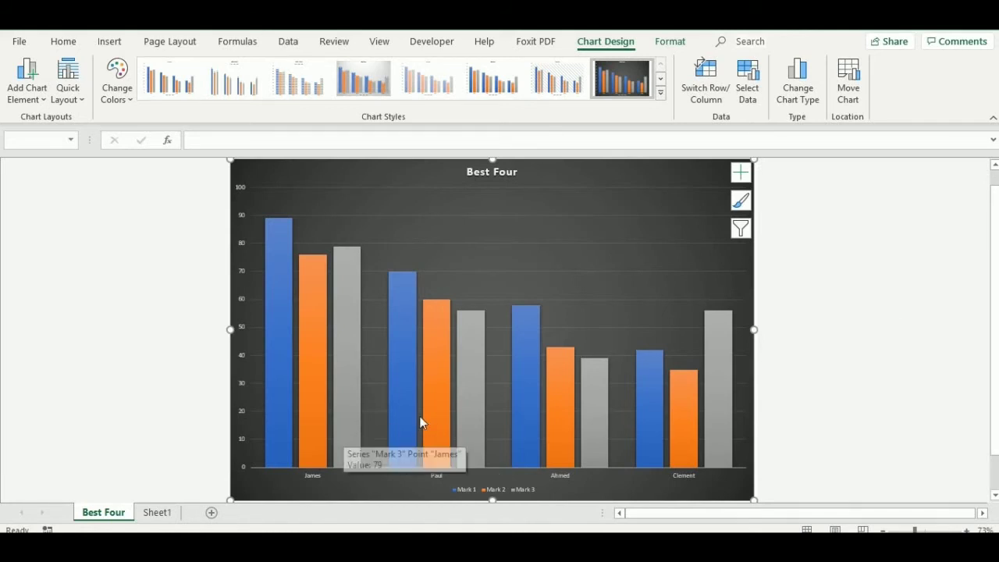
mouse_move(453, 397)
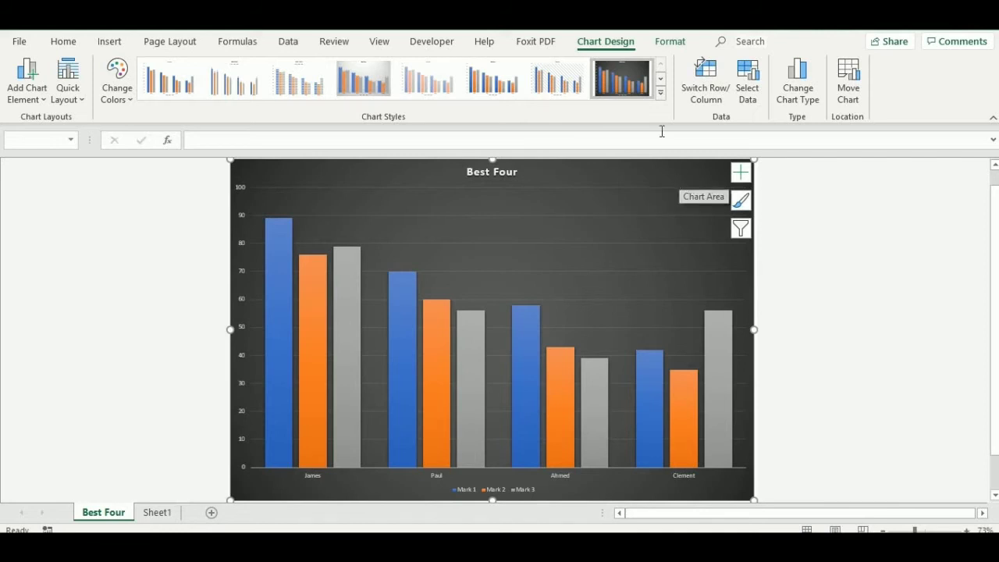
Change the chart type to 3-D Clustered Bar, keeping the students as categories.
click(810, 104)
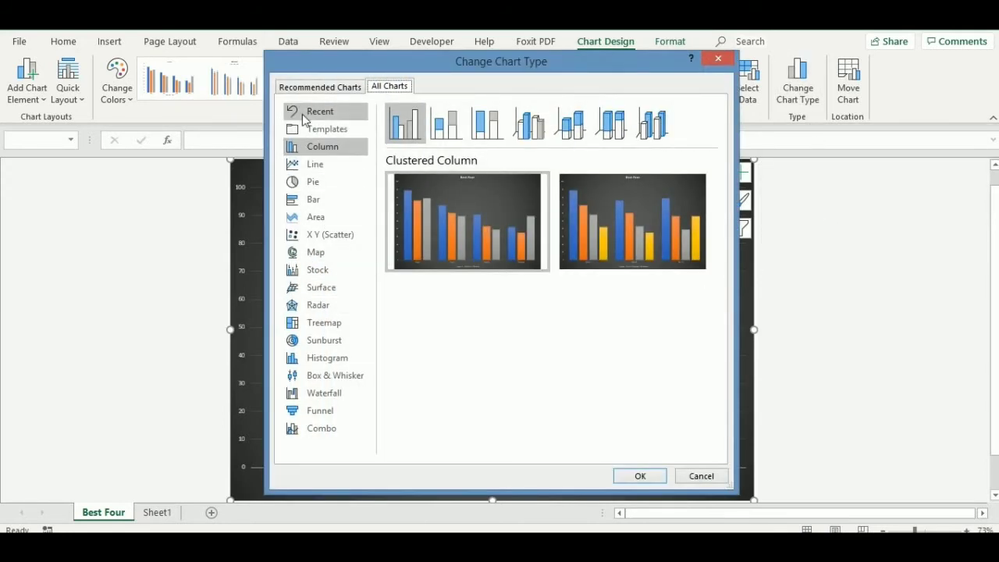
click(316, 203)
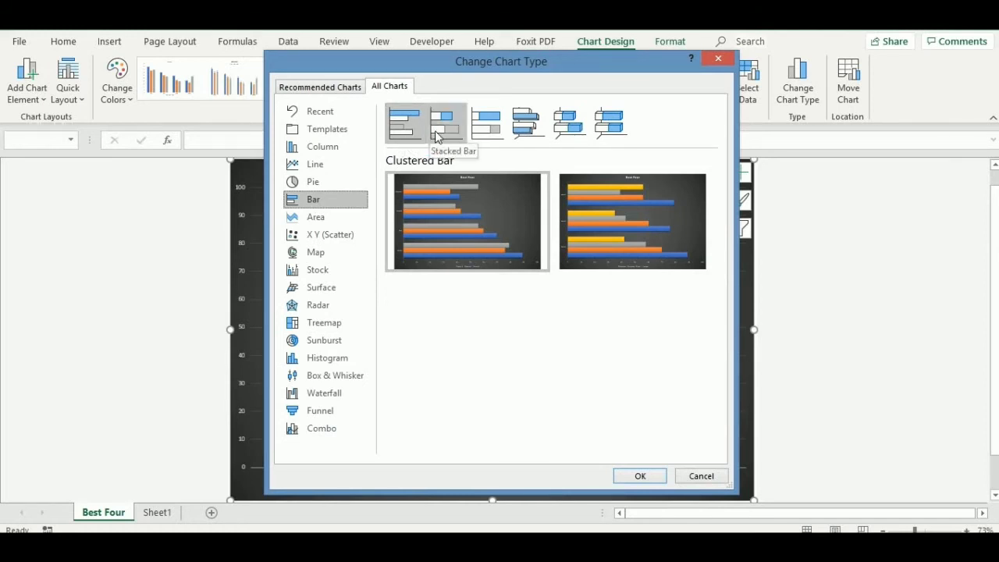
click(516, 138)
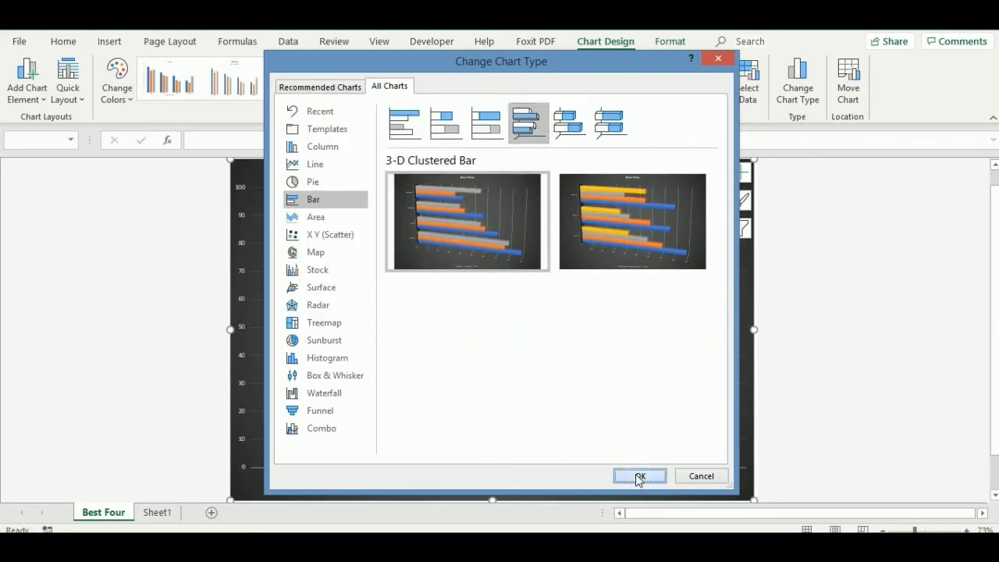
click(638, 478)
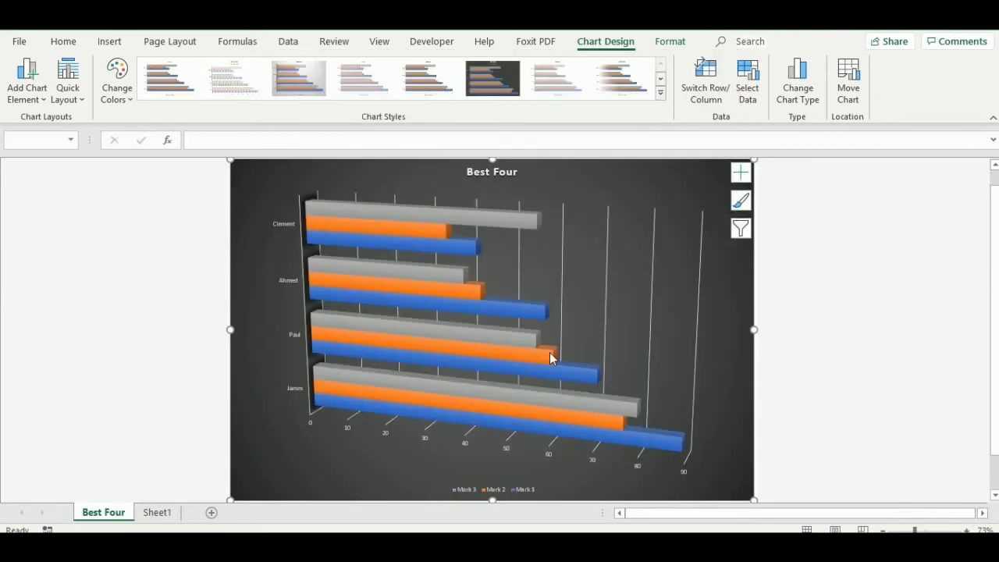
mouse_move(550, 357)
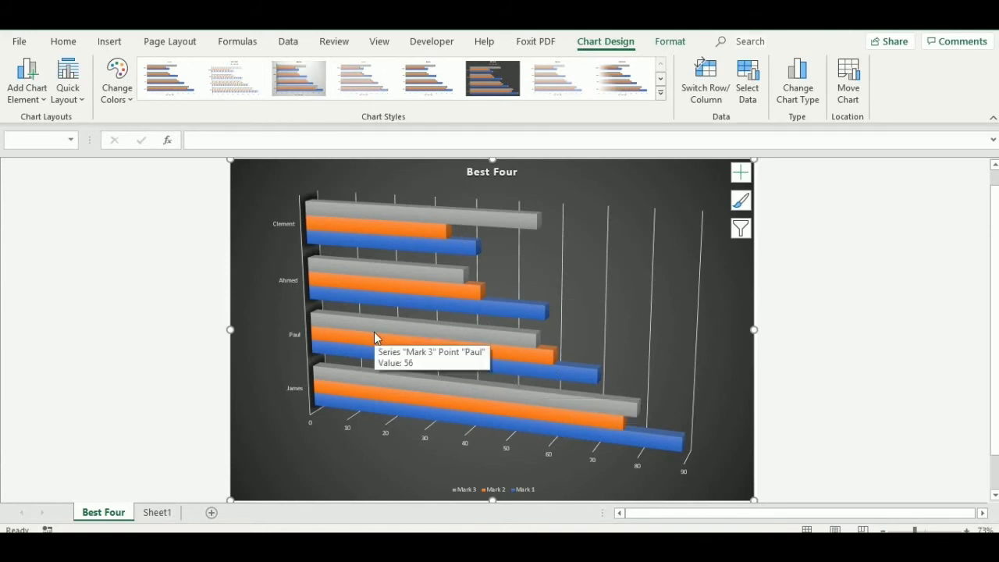
click(816, 403)
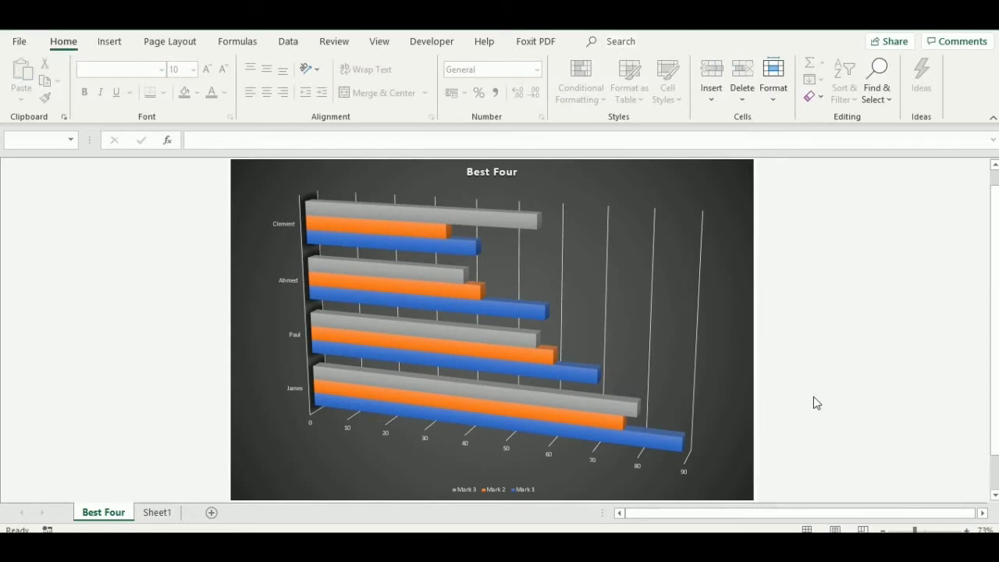
key(XF86AudioRaiseVolume)
Fill the Mark 1 series bars with the standard green color.
mouse_move(383, 409)
mouse_move(352, 412)
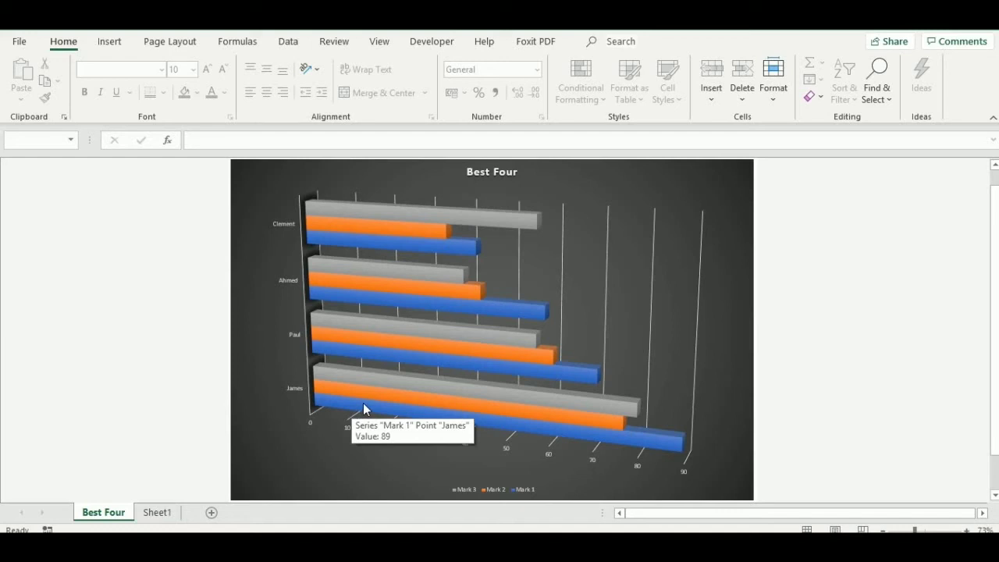
right_click(364, 409)
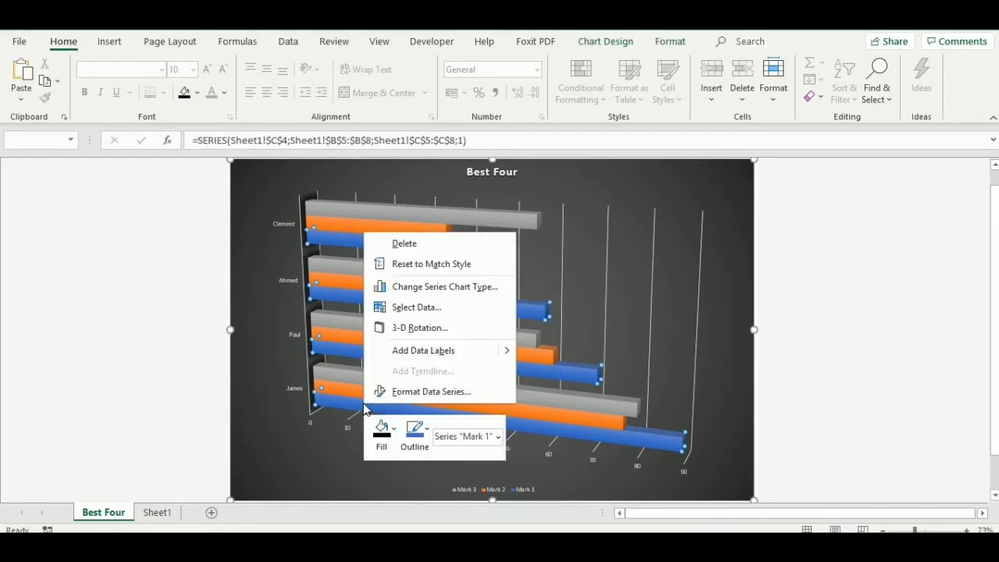
click(396, 434)
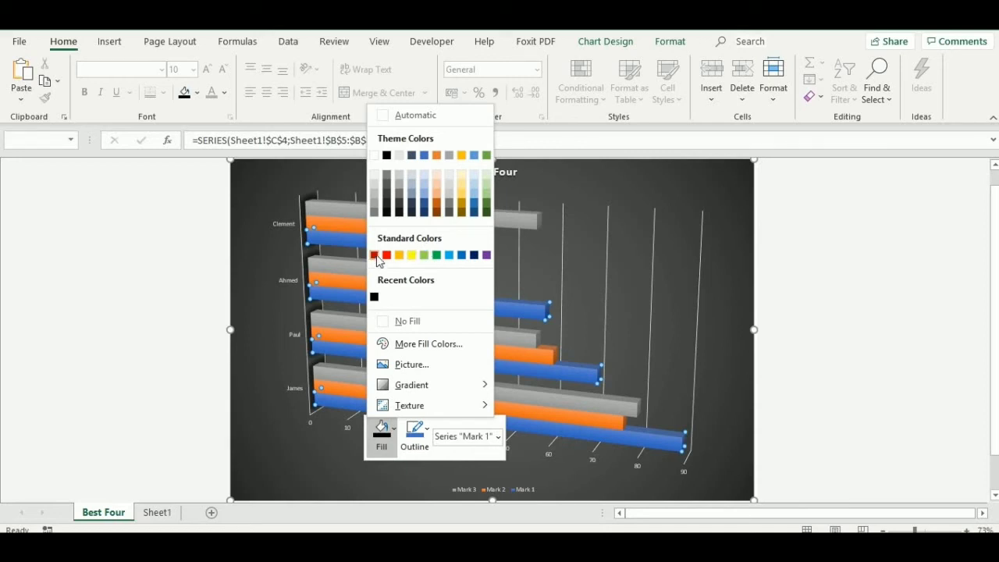
click(437, 256)
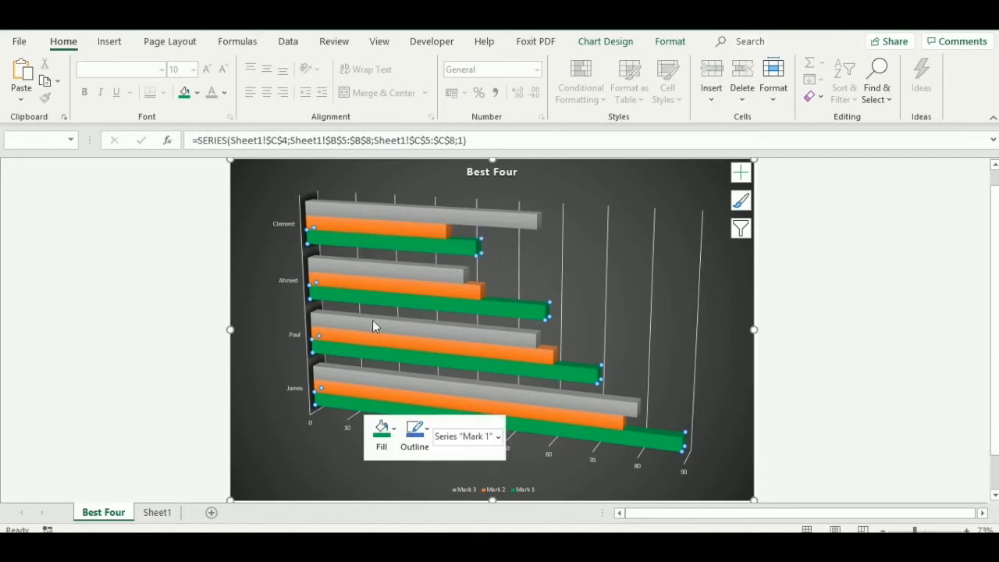
Fill the Mark 3 series bars with standard yellow and deselect the chart.
right_click(368, 216)
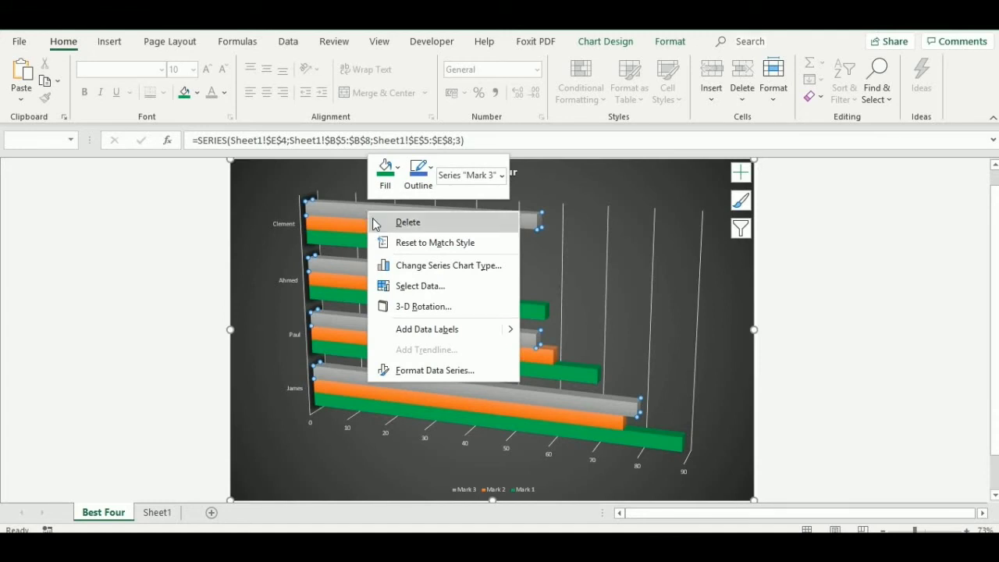
right_click(362, 218)
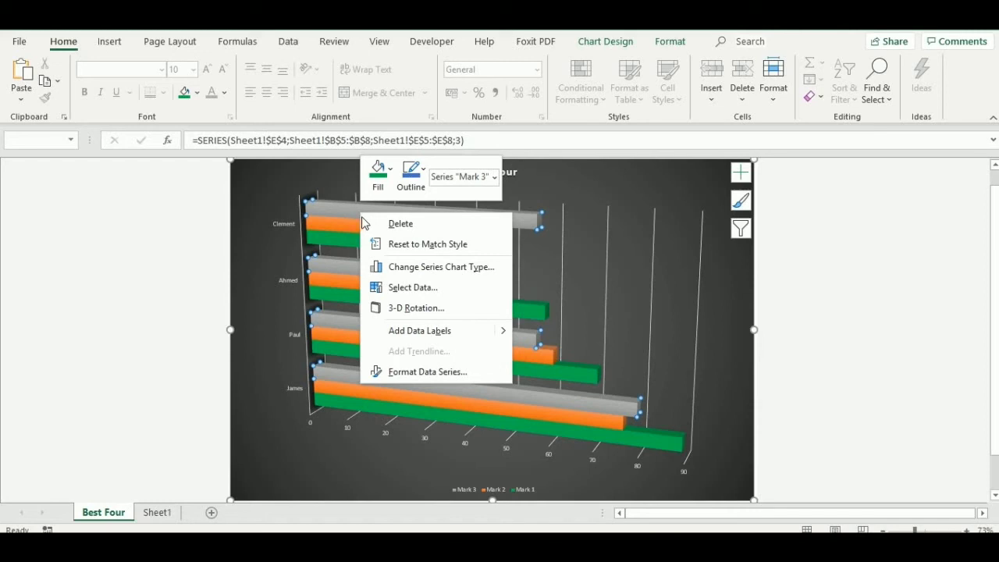
click(384, 174)
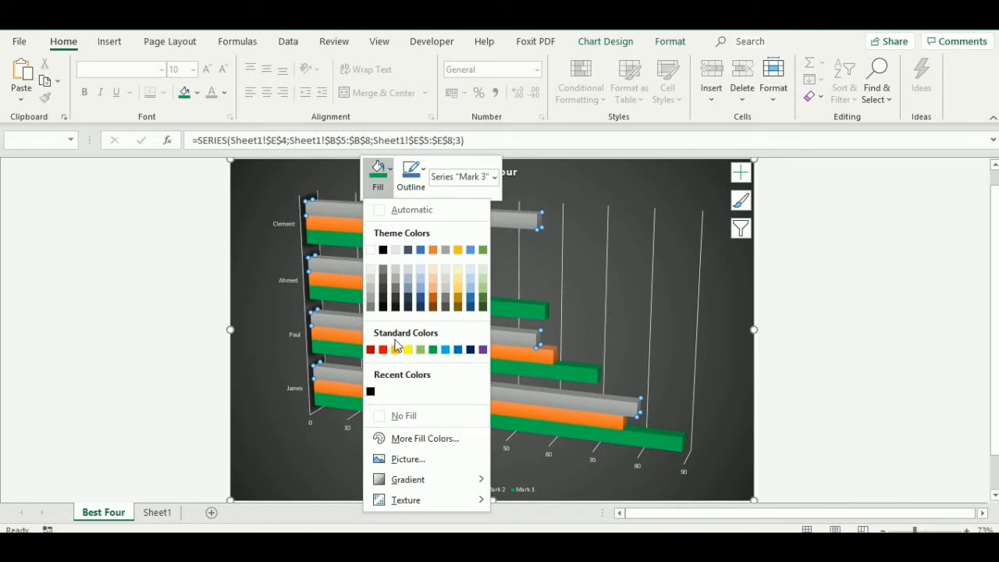
click(407, 349)
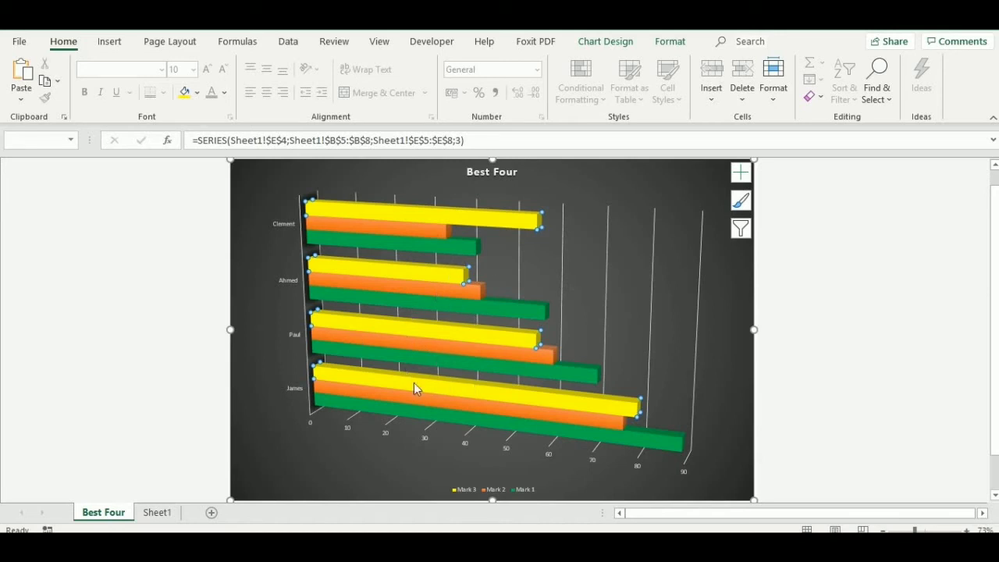
mouse_move(415, 384)
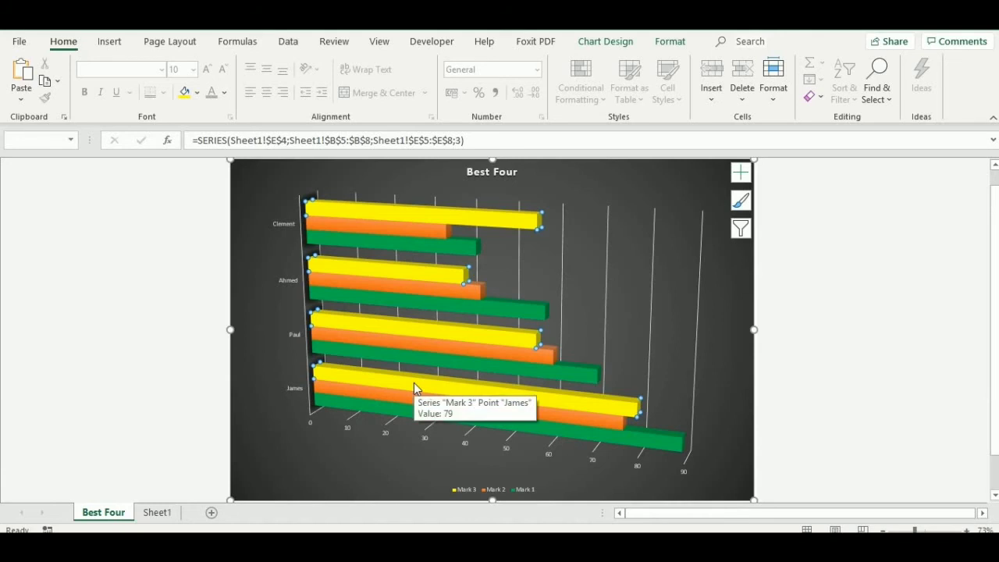
click(911, 353)
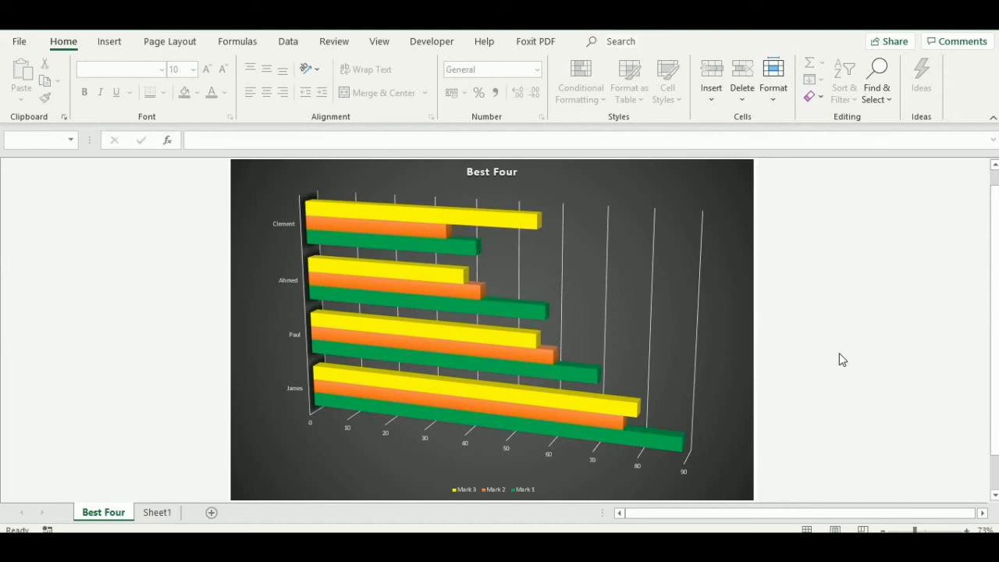
Preview the chart element options for axes, axis titles, chart title, data labels, data table, gridlines and legend without applying any.
click(727, 182)
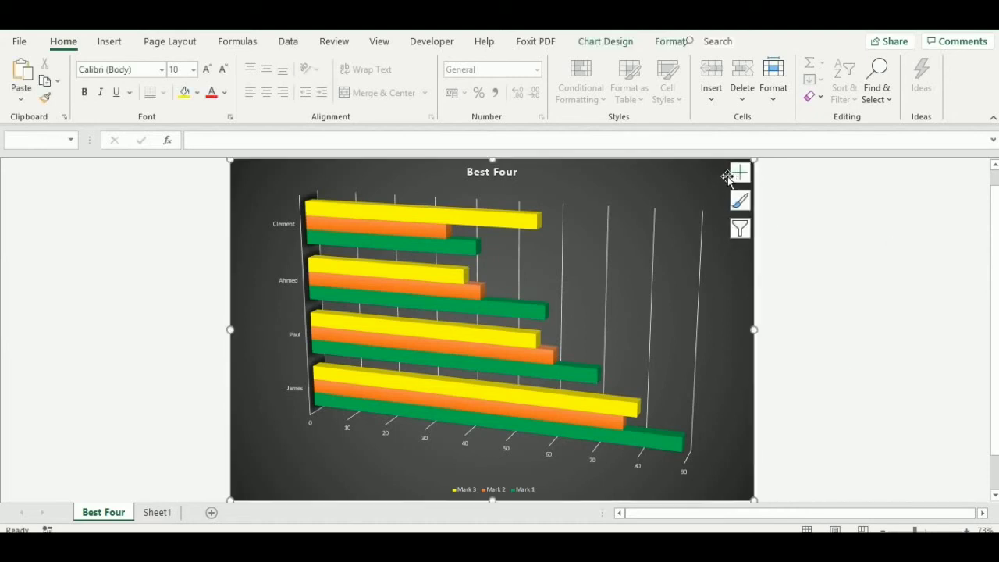
click(599, 43)
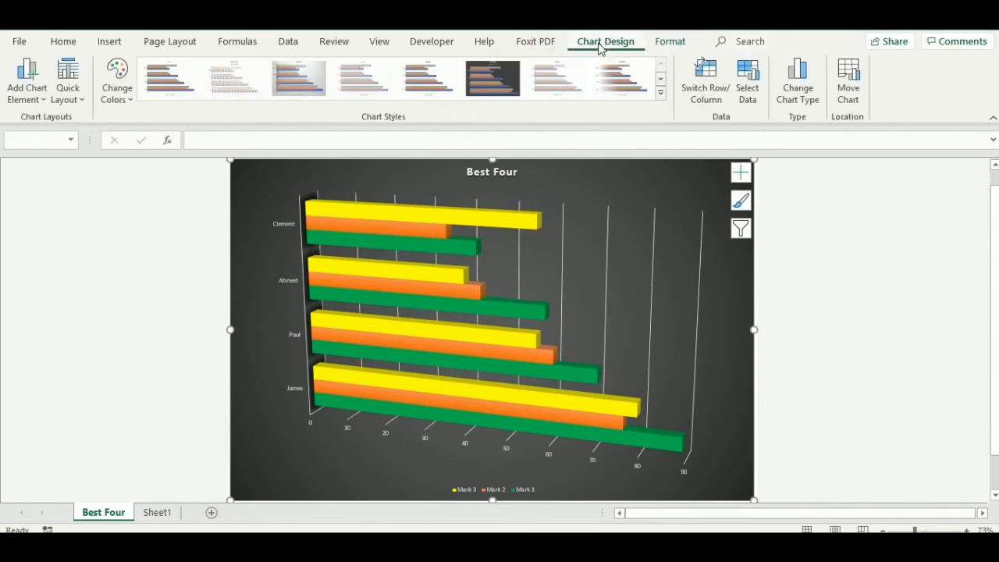
click(42, 100)
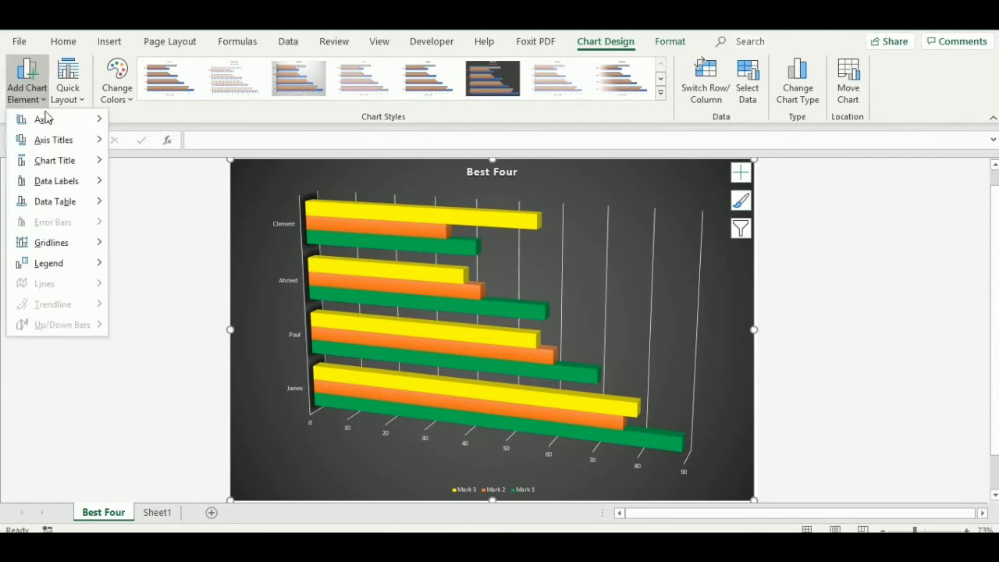
mouse_move(45, 121)
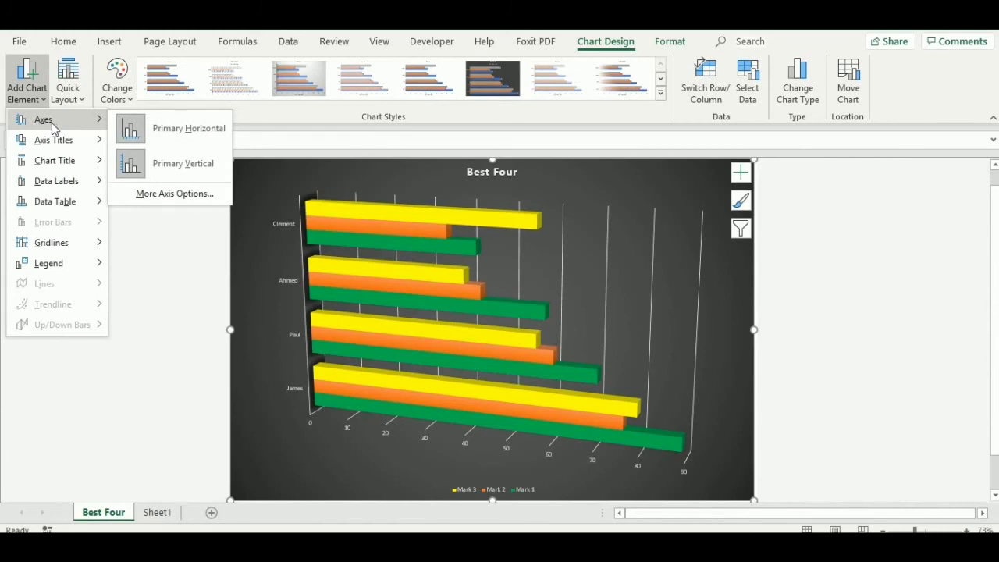
mouse_move(42, 143)
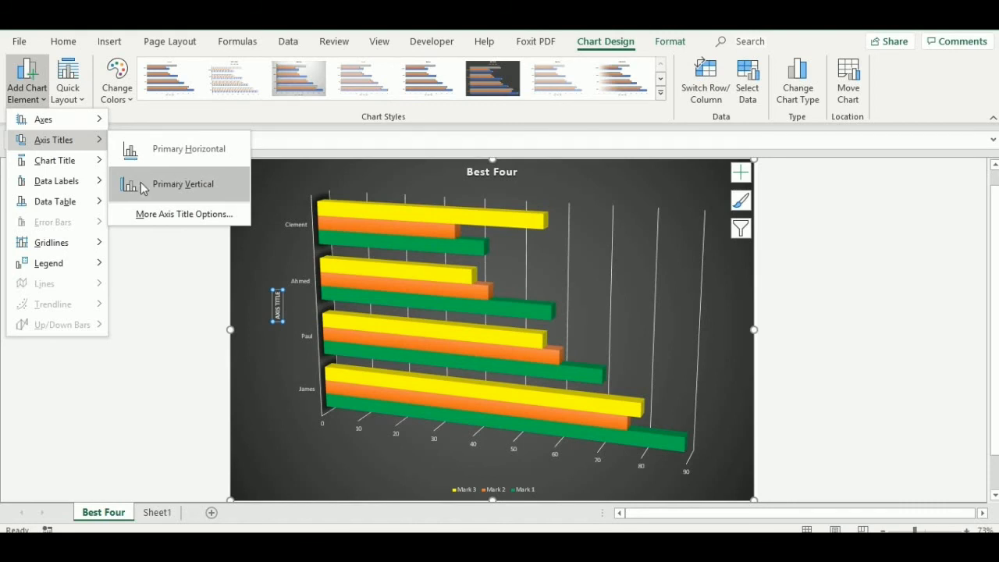
click(176, 178)
mouse_move(55, 161)
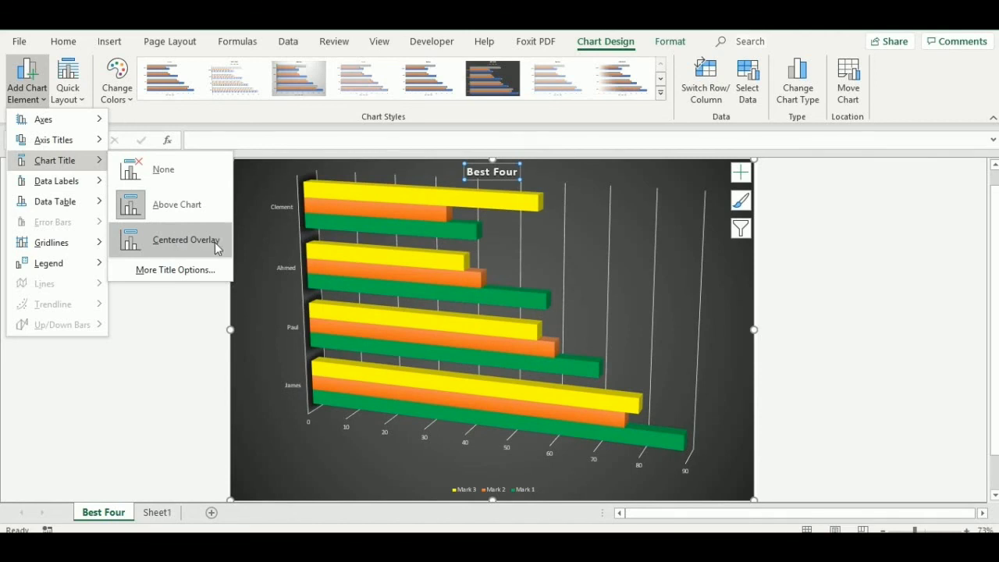
mouse_move(42, 189)
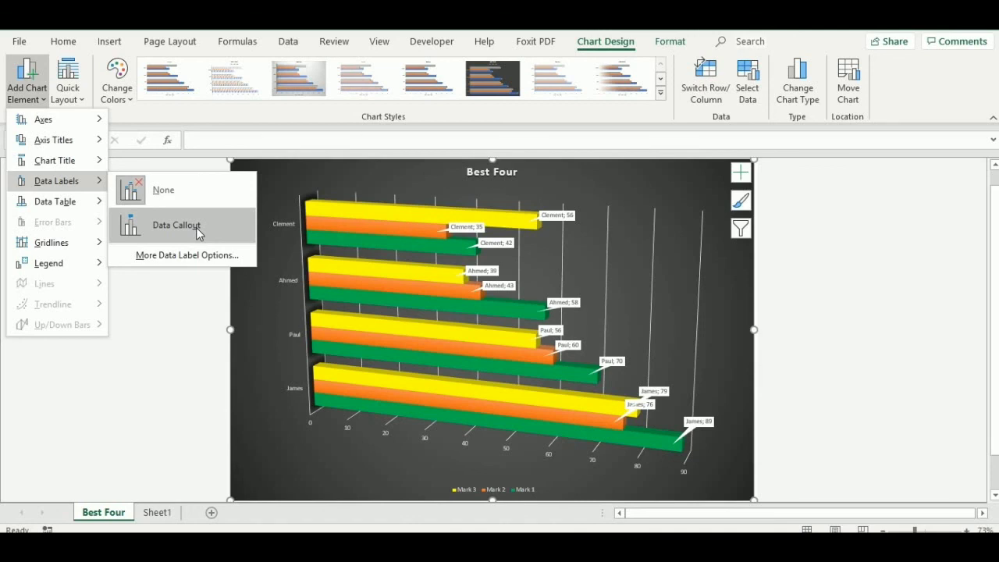
click(160, 191)
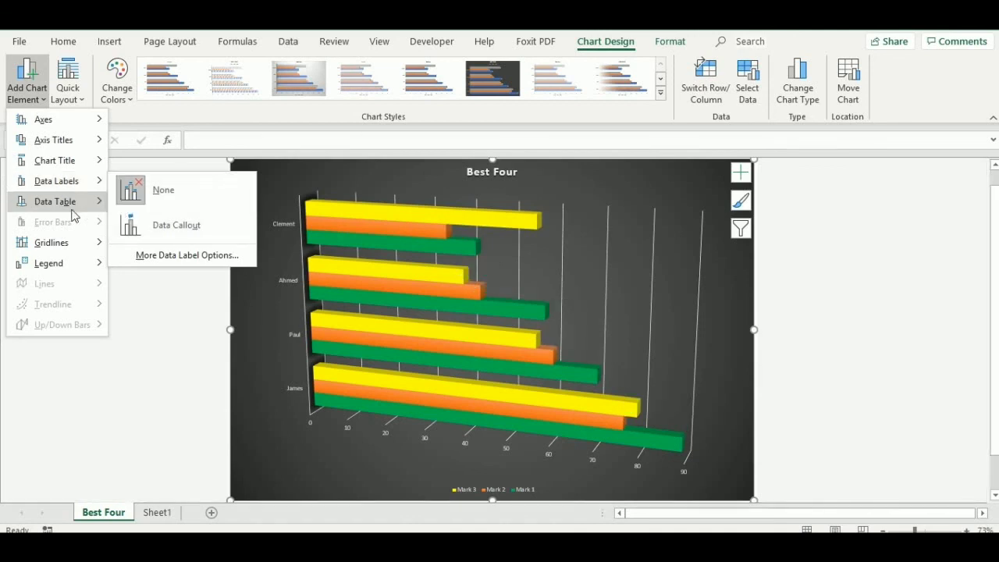
mouse_move(69, 214)
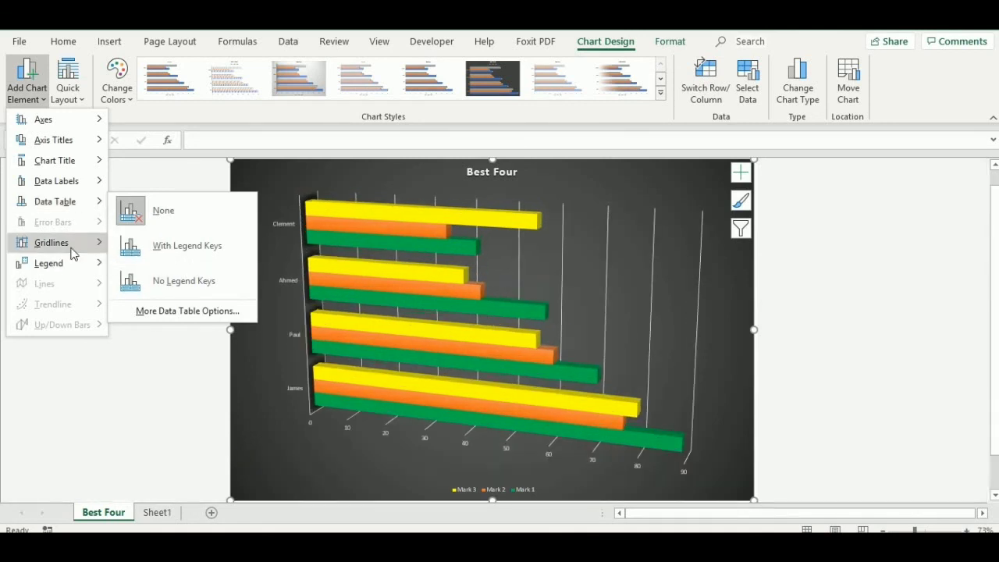
mouse_move(69, 252)
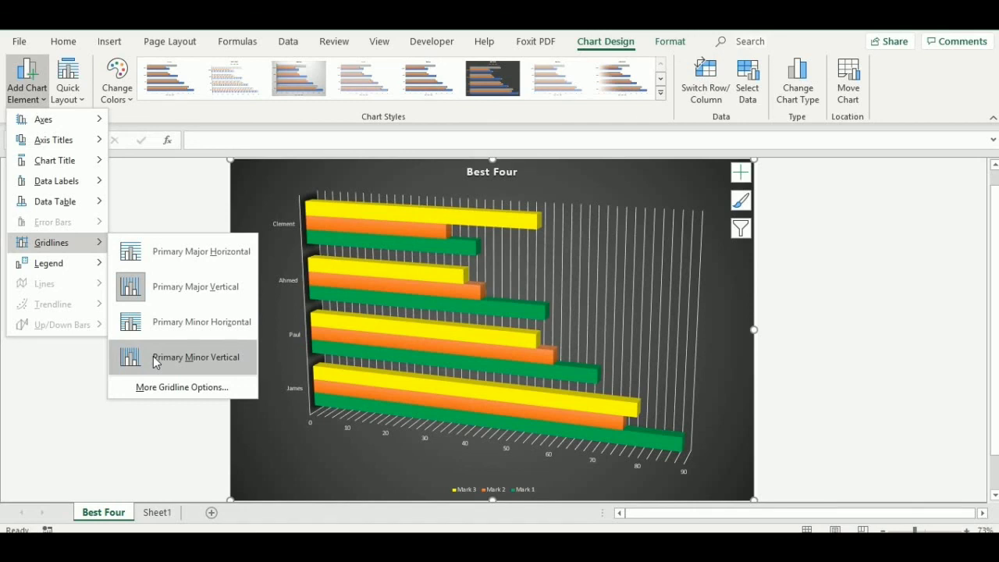
click(155, 361)
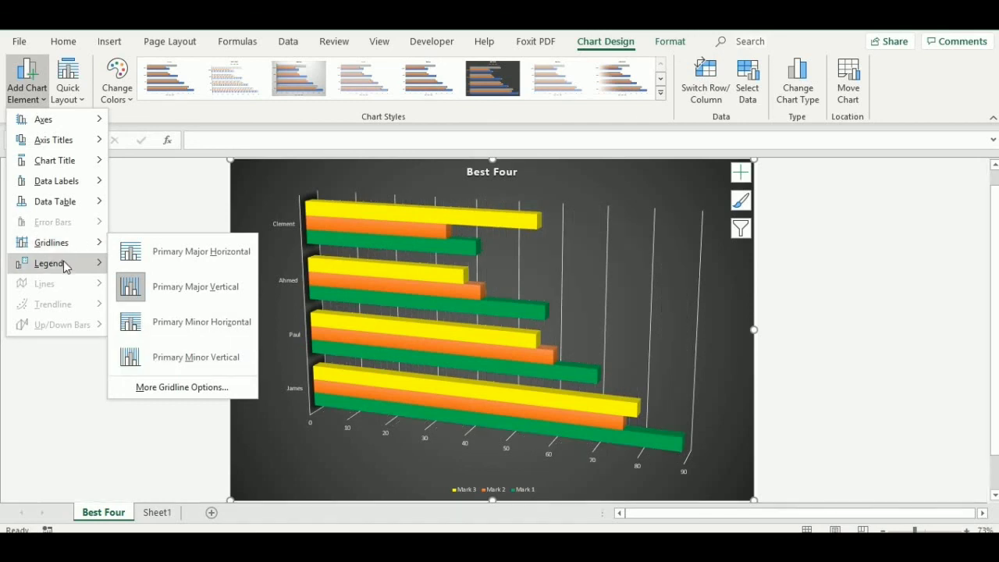
mouse_move(61, 265)
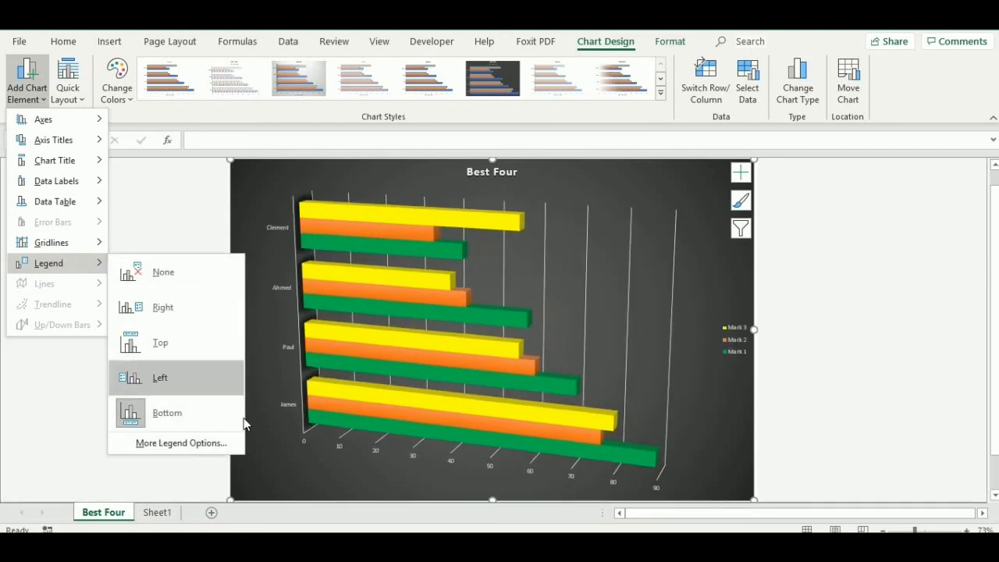
key(Escape)
key(Escape)
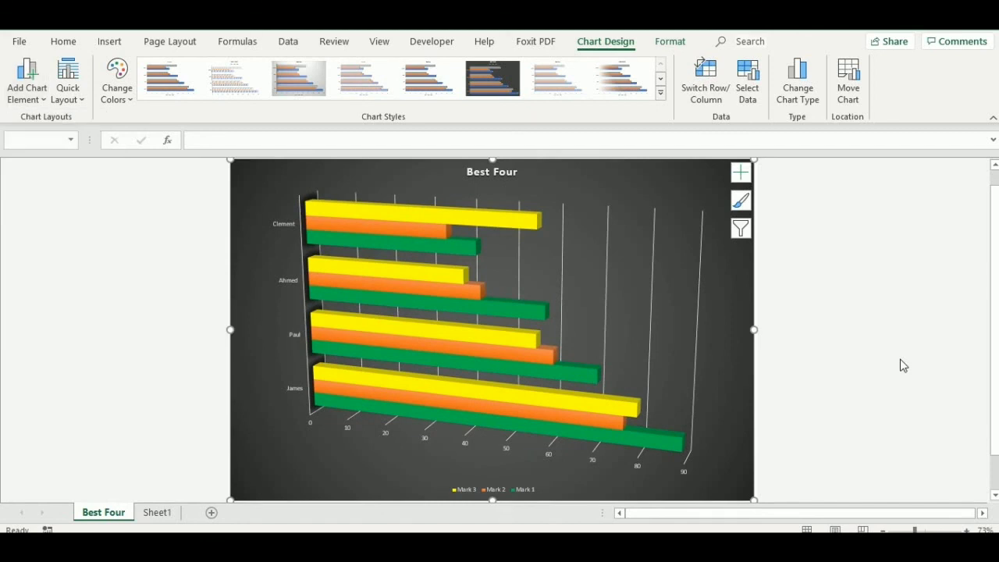